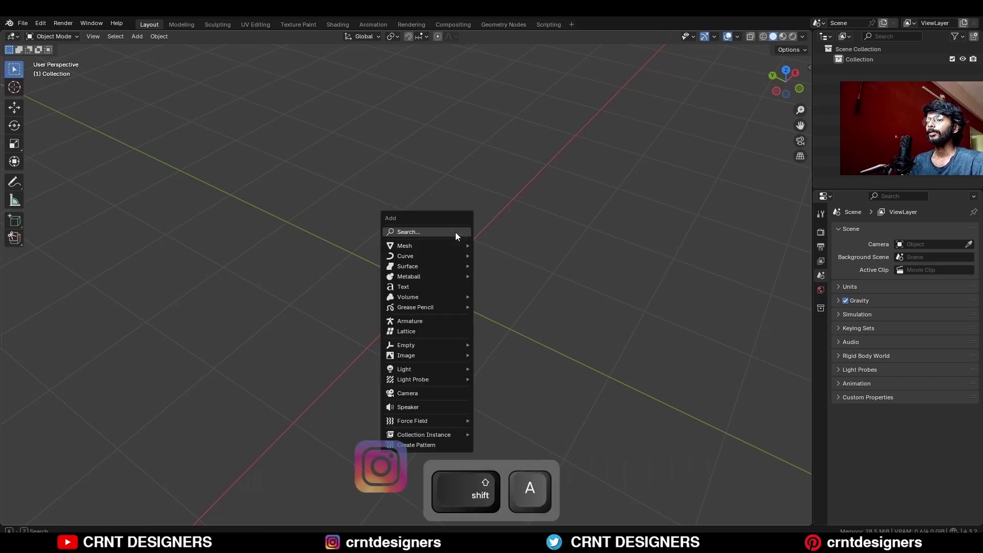
- Add a mesh circle with 24 vertices at the origin
mouse_move(451, 244)
click(516, 267)
click(56, 517)
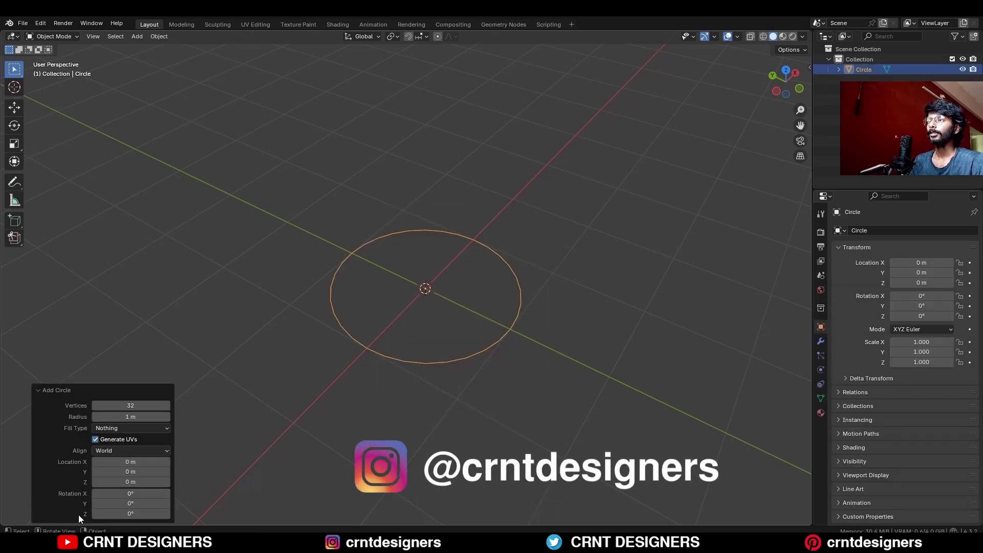
text(24)
key(Return)
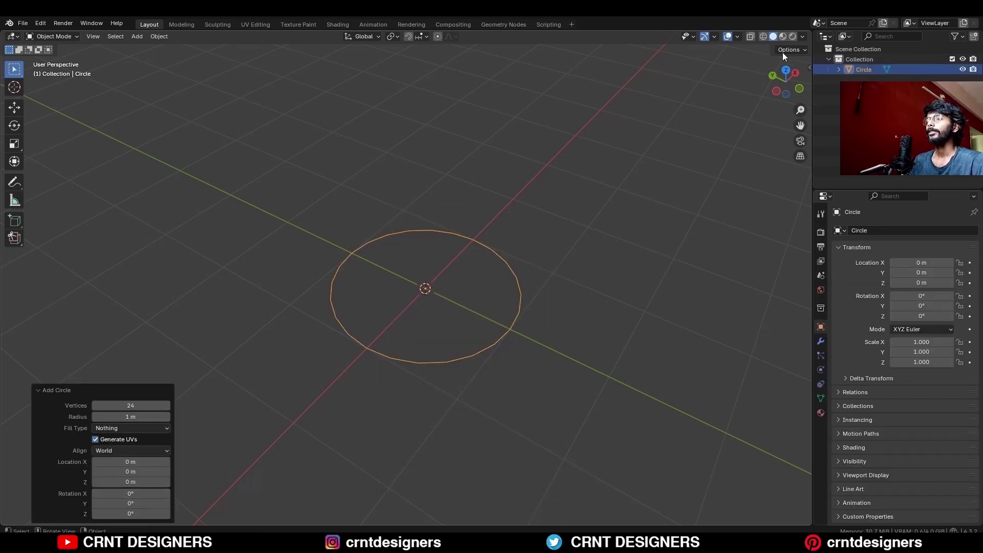
- From the top view, select all of the circle's vertices in Edit Mode and fill them with a face
click(783, 69)
shift+middle_drag(671, 193, 643, 179)
key(Tab)
key(a)
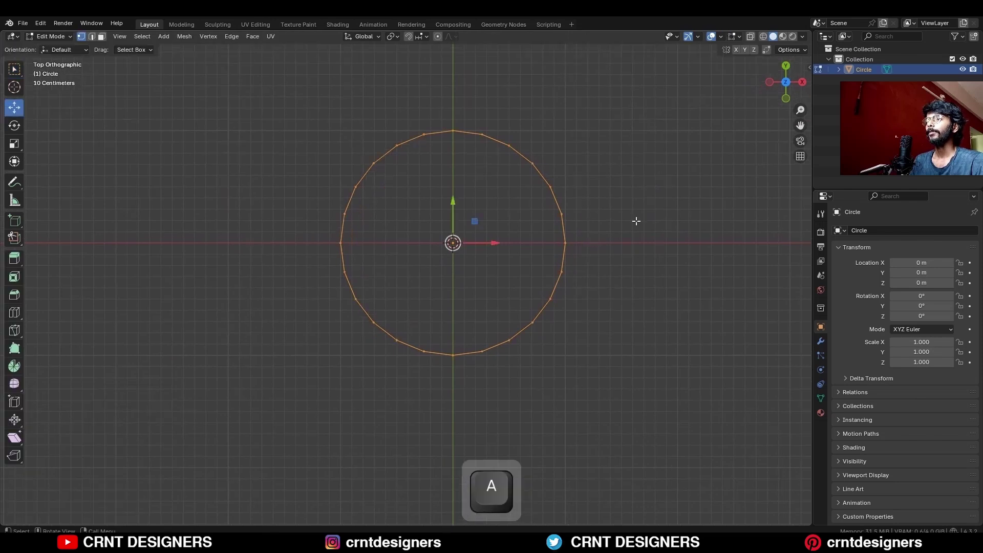
key(f)
- Connect the circle's two opposite vertices on the X axis and bevel the new edge into a narrow strip about 0.04 m each side
drag(539, 243, 294, 251)
right_click(636, 170)
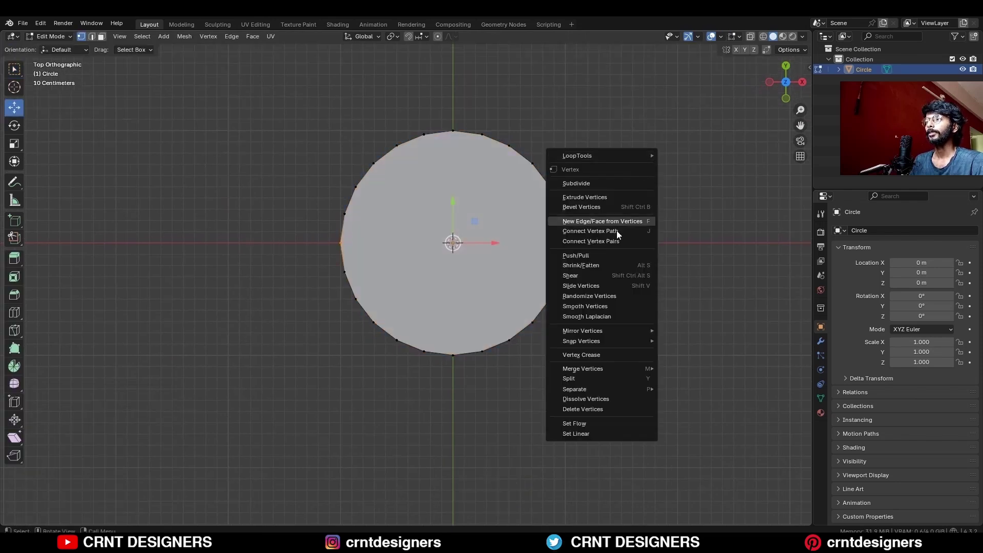
click(609, 241)
key(2)
key(ctrl+b)
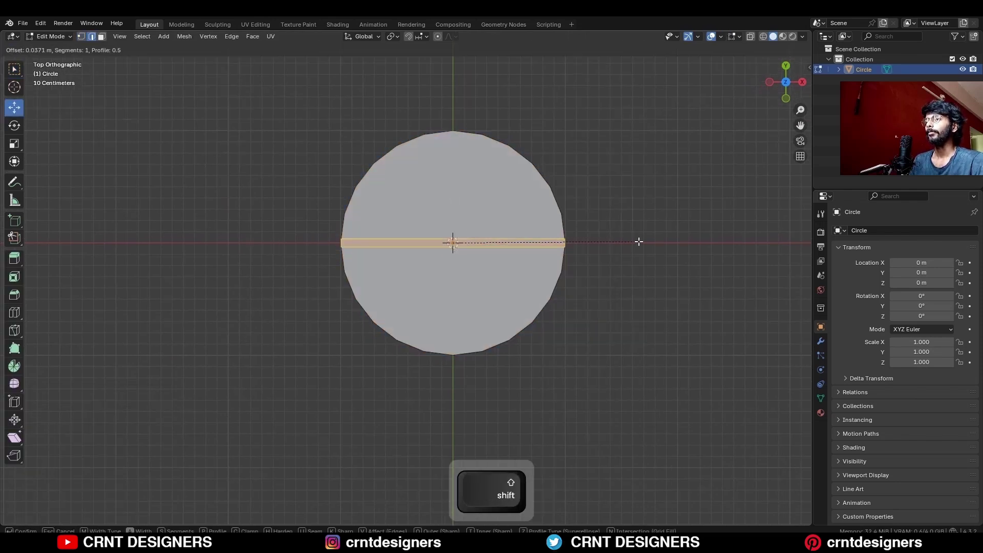
click(566, 235)
- Add a lengthwise loop cut through the middle of the strip and move the lower half-circle face 1 m along negative Y
key(ctrl+r)
key(1)
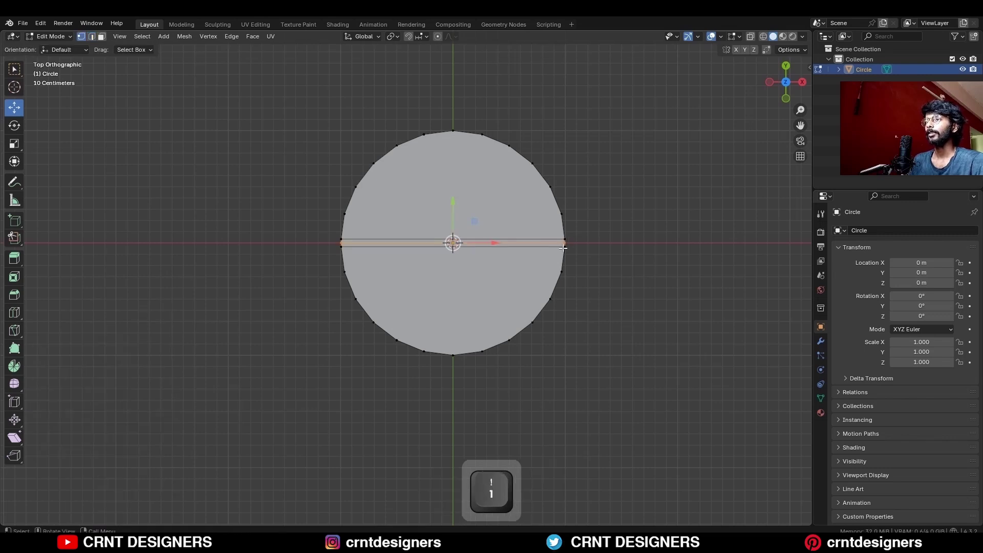
click(446, 255)
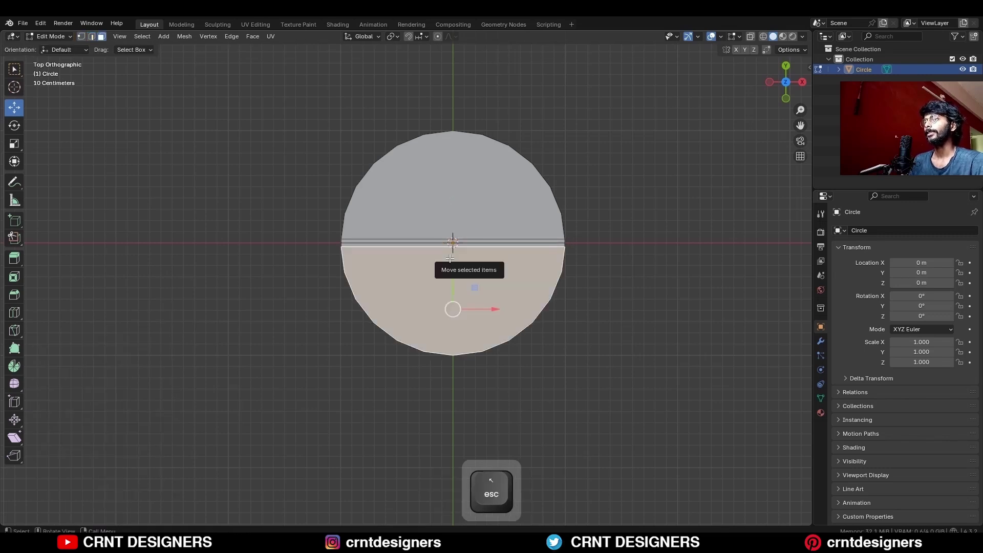
ctrl+drag(449, 258, 449, 369)
- Symmetrize the whole mesh across the X axis line into a 4 m long capsule and turn on the wireframe overlay
key(a)
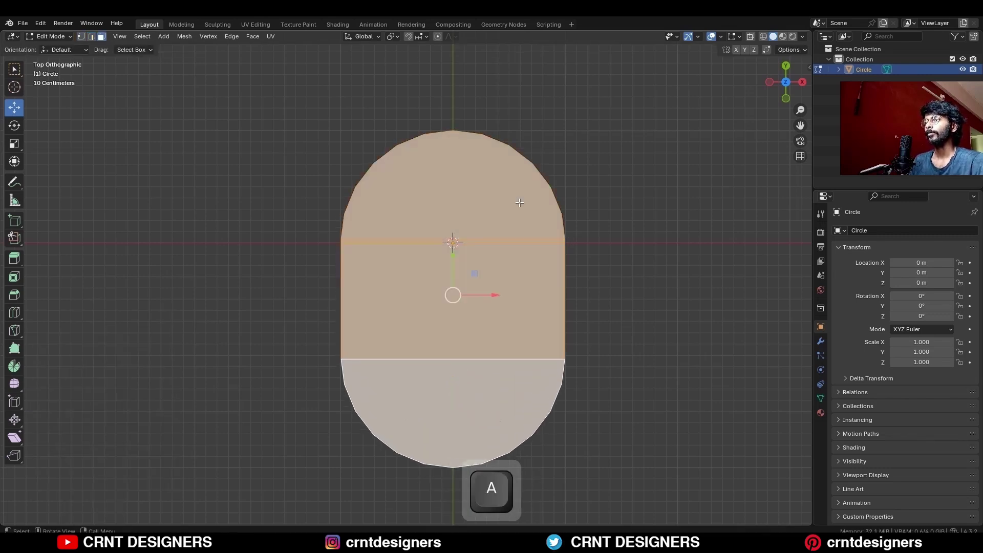
click(184, 35)
click(207, 156)
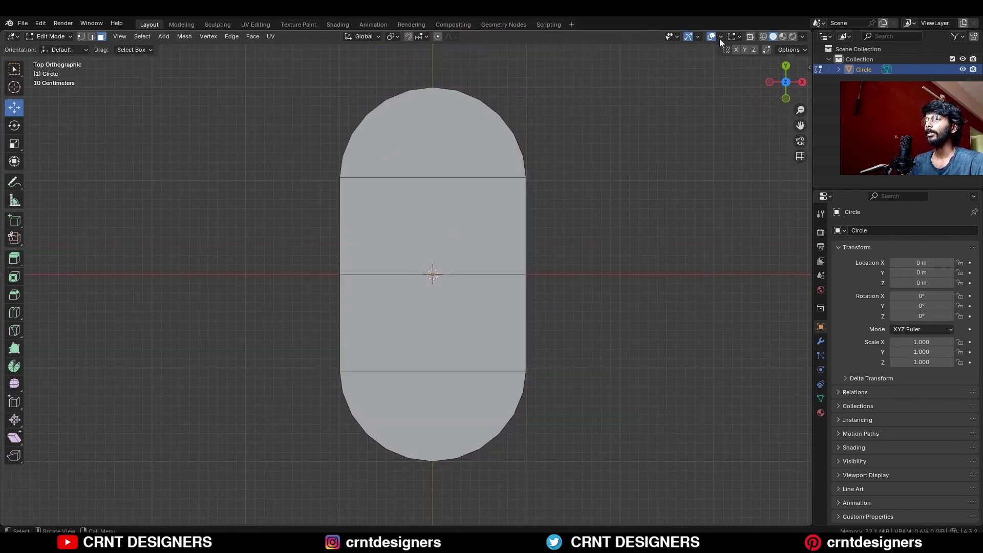
click(720, 37)
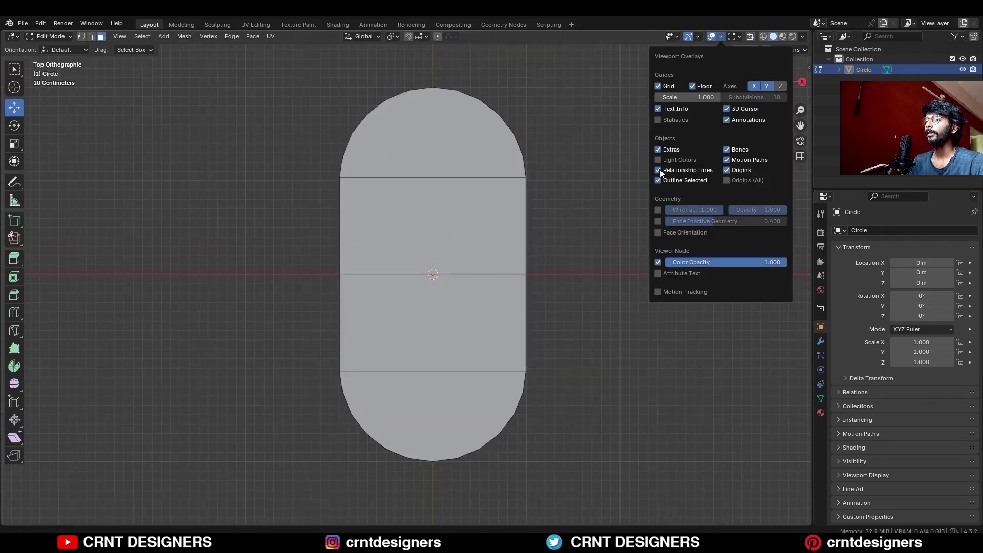
click(657, 211)
key(Tab)
- Add a second 24-vertex circle, moved 1 m along Y and scaled to 0.9
key(shift+a)
mouse_move(532, 200)
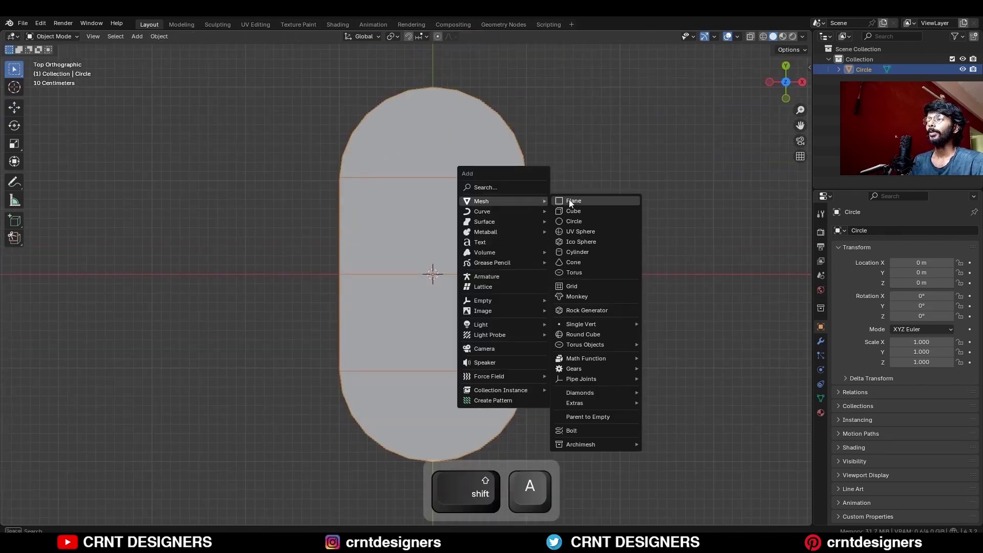
click(580, 221)
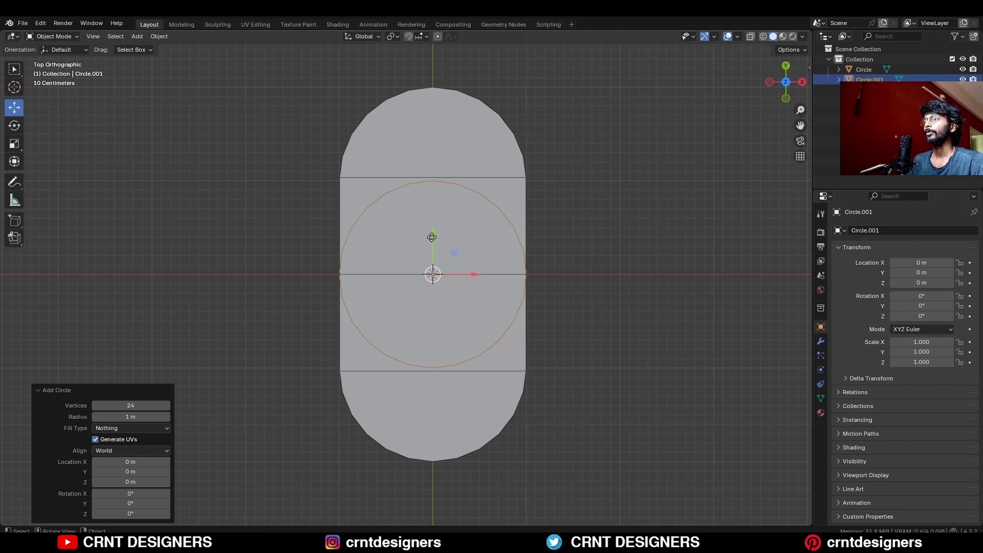
ctrl+drag(432, 237, 447, 150)
key(s)
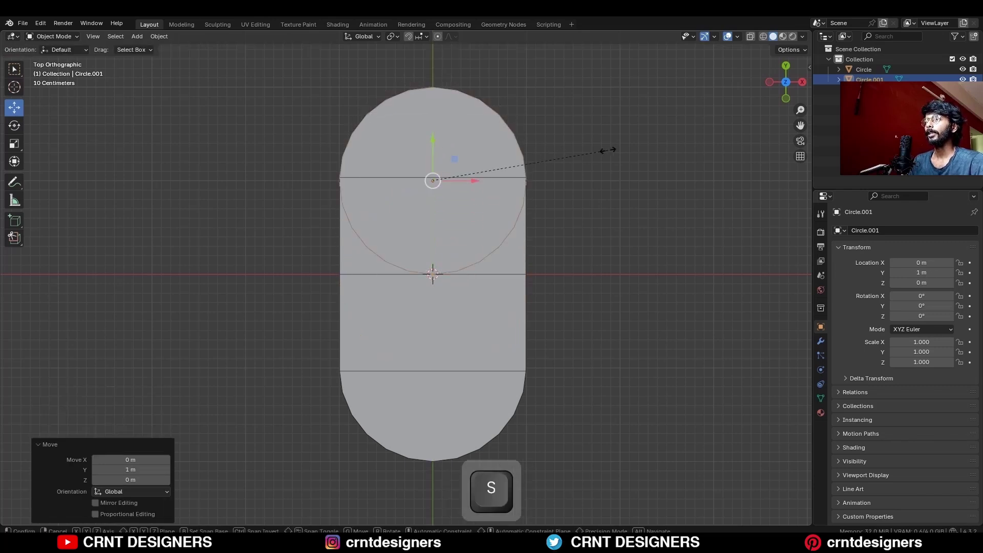
click(583, 156)
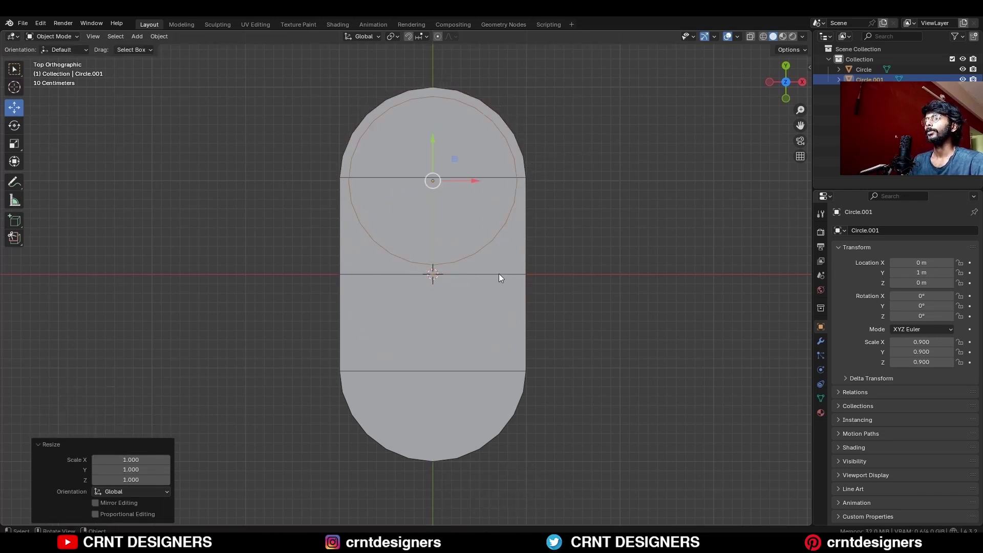
- Inset all faces of the capsule plate by about 0.3 m
click(519, 271)
key(Tab)
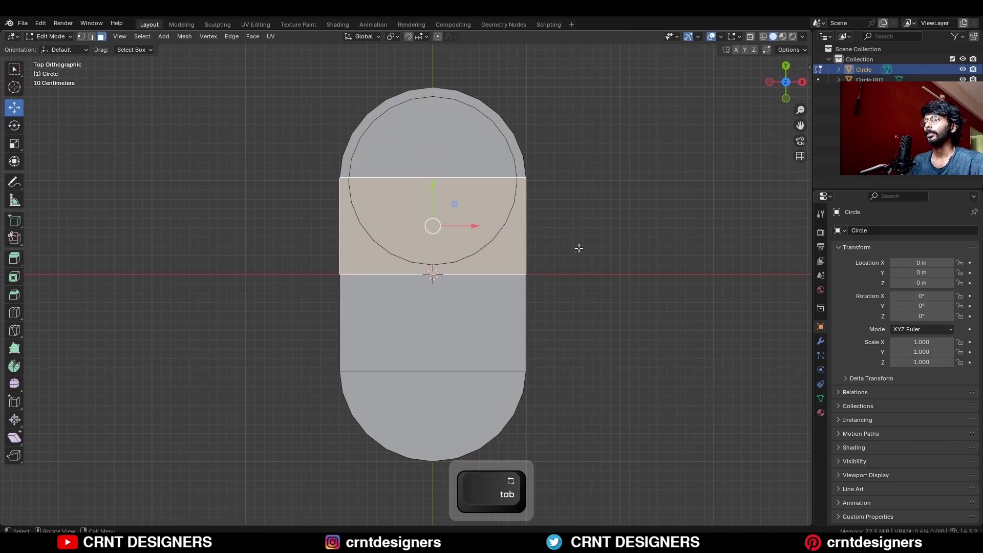
key(a)
key(i)
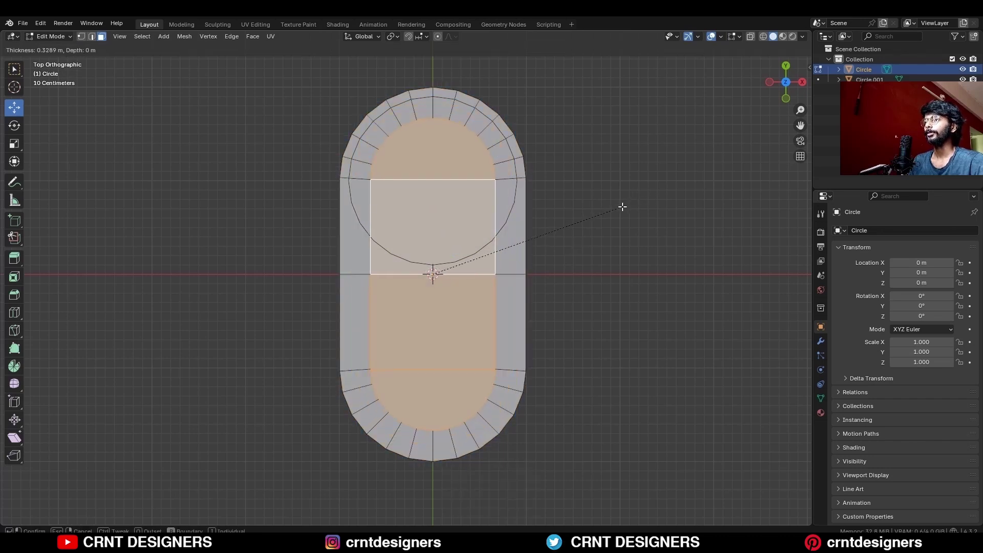
click(620, 210)
key(Tab)
- Scale the second circle down to about 0.603 so it fits inside the plate's inset border
click(459, 260)
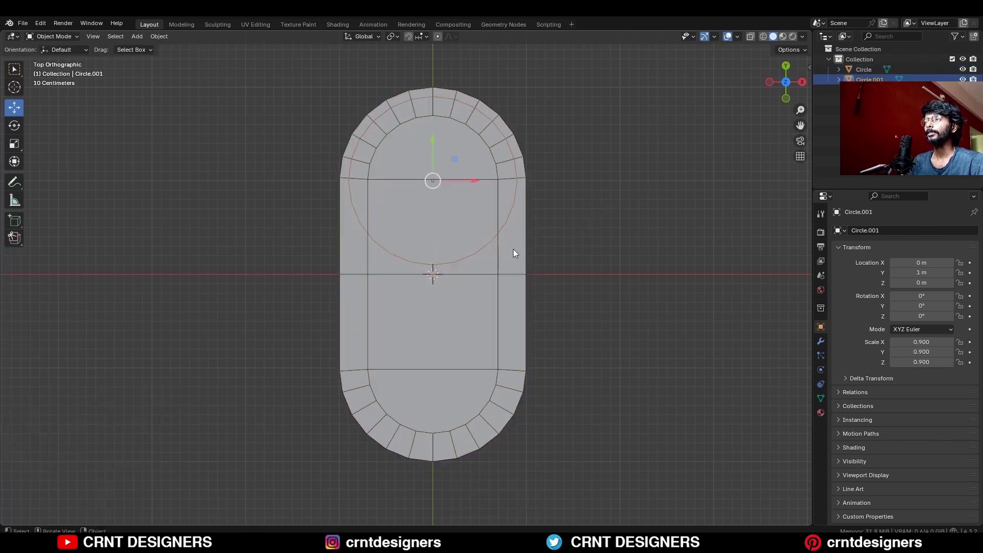
click(763, 36)
key(s)
key(ctrl)
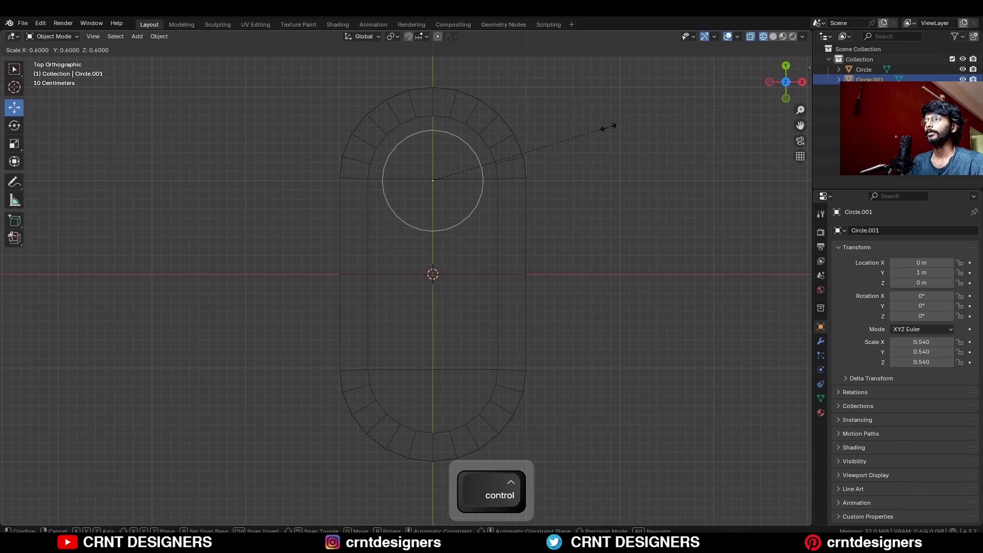
click(617, 124)
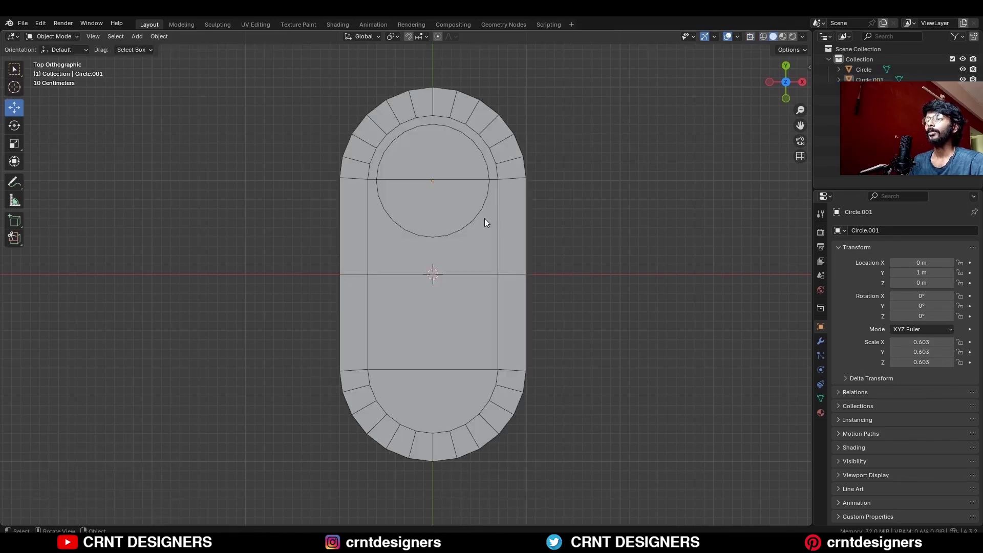
- Fill and extrude the small circle into a cylinder, and lower it about 0.39 m through the plate
click(480, 214)
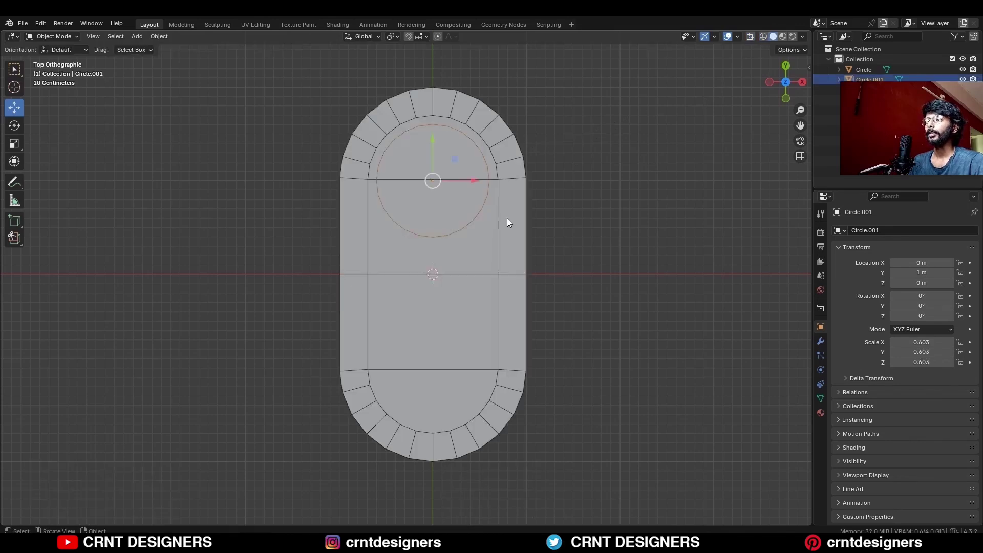
key(Tab)
key(a)
middle_drag(527, 234, 509, 186)
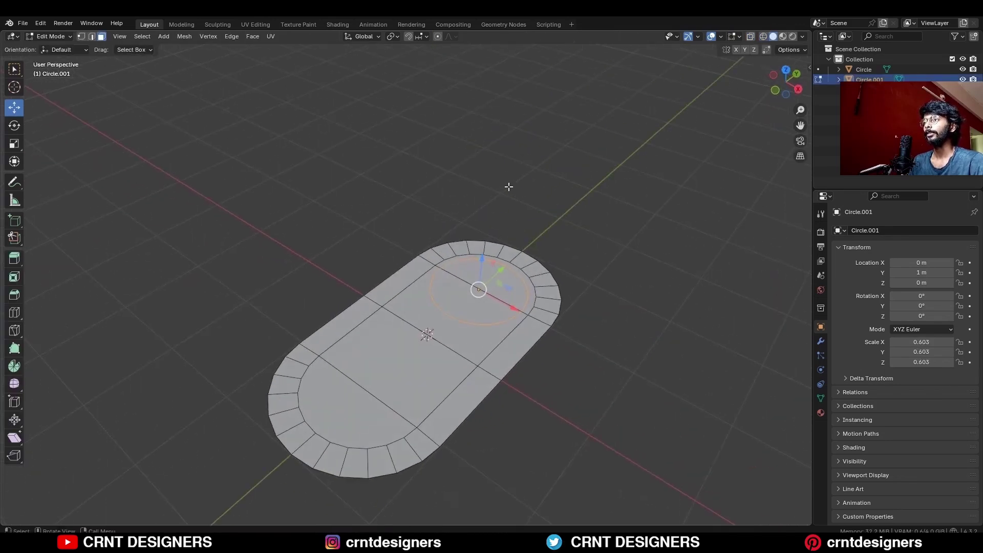
key(f)
key(e)
key(Tab)
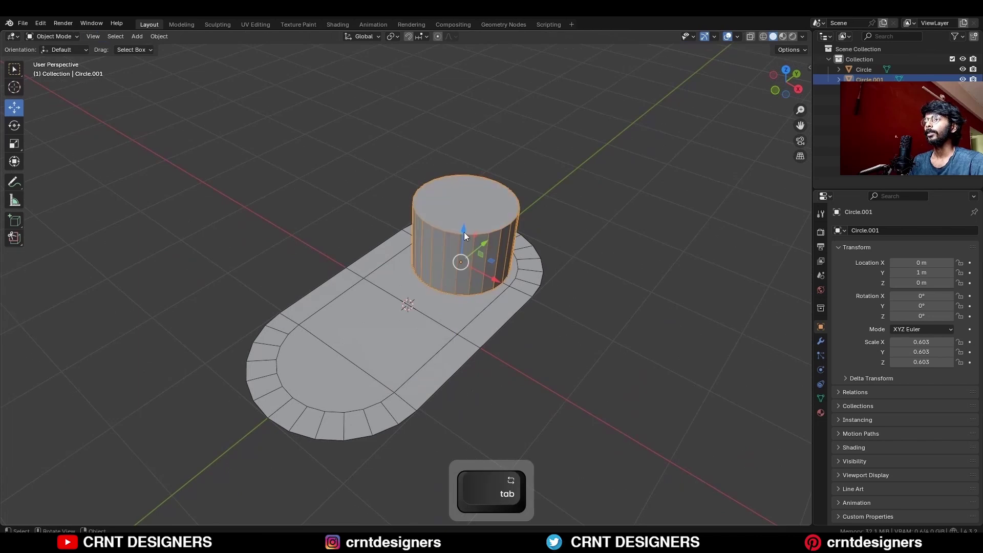
drag(464, 232, 558, 272)
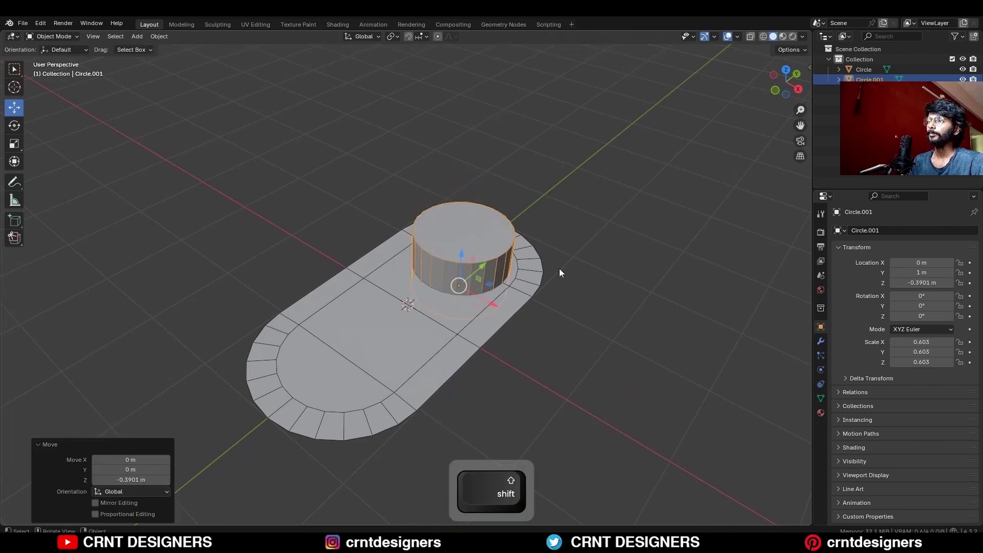
- Cut the cylinder out of the capsule plate with a Brush Boolean Difference
key(n)
shift+click(524, 266)
click(805, 188)
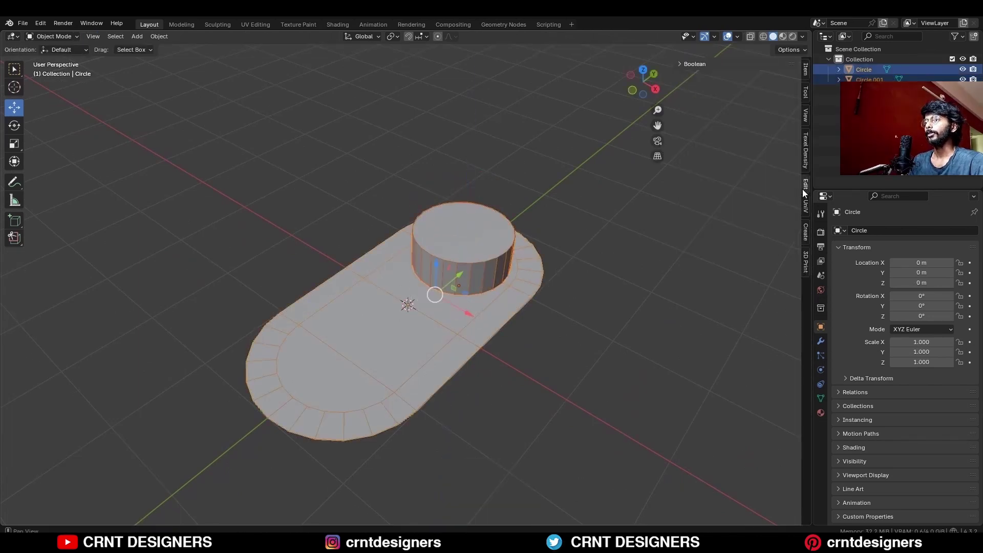
click(728, 67)
click(724, 143)
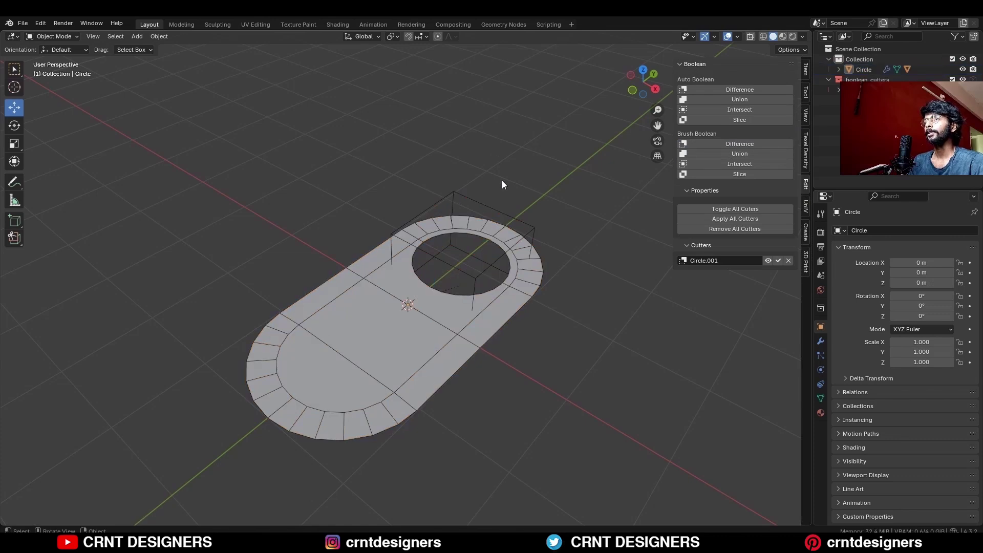
- Apply the plate's boolean modifier and delete the cutter cylinder
middle_drag(502, 180, 562, 250)
click(474, 271)
click(820, 340)
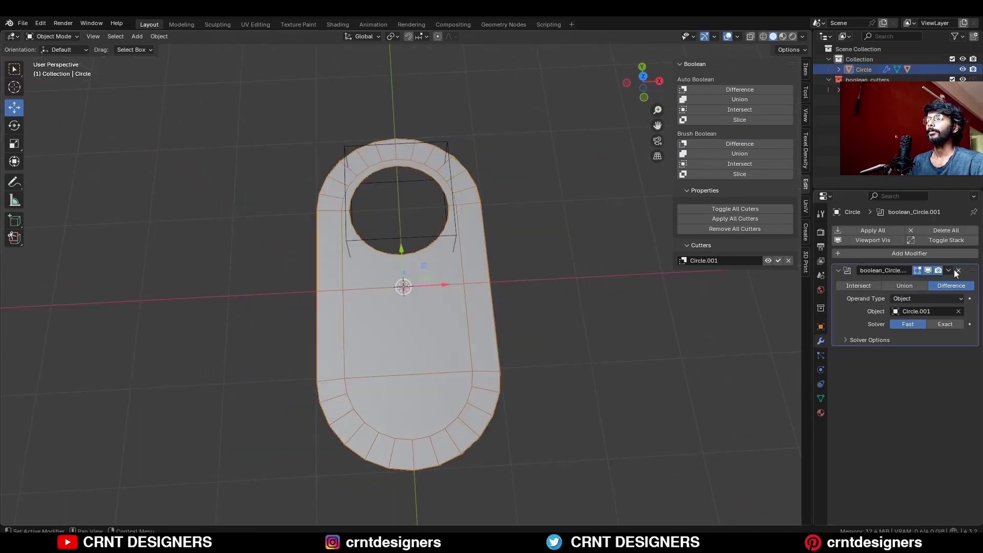
click(951, 270)
click(929, 285)
click(441, 144)
key(x)
click(441, 146)
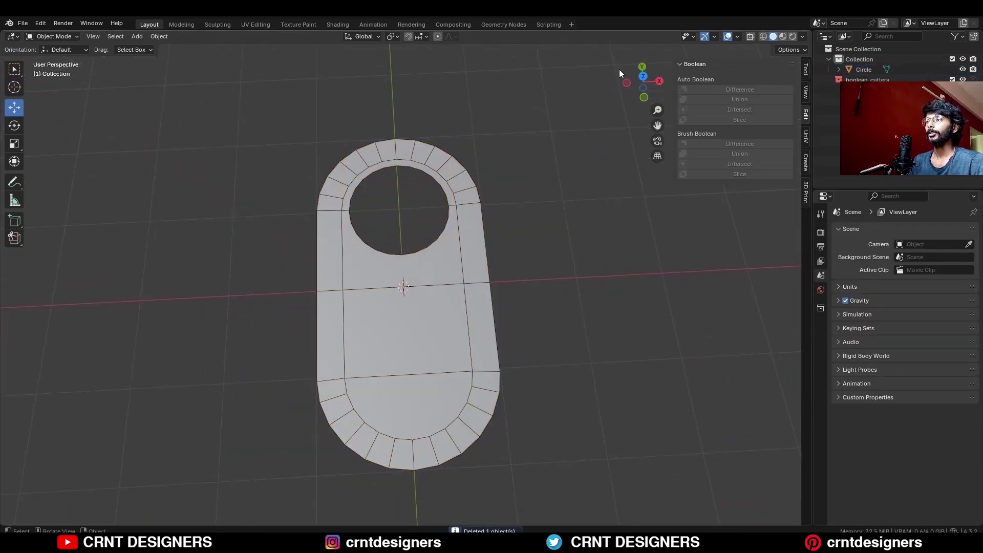
- Symmetrize the whole plate mesh along both Y and X, copying the hole to the opposite end
click(643, 77)
click(476, 141)
key(Tab)
shift+middle_drag(480, 132, 501, 191)
key(a)
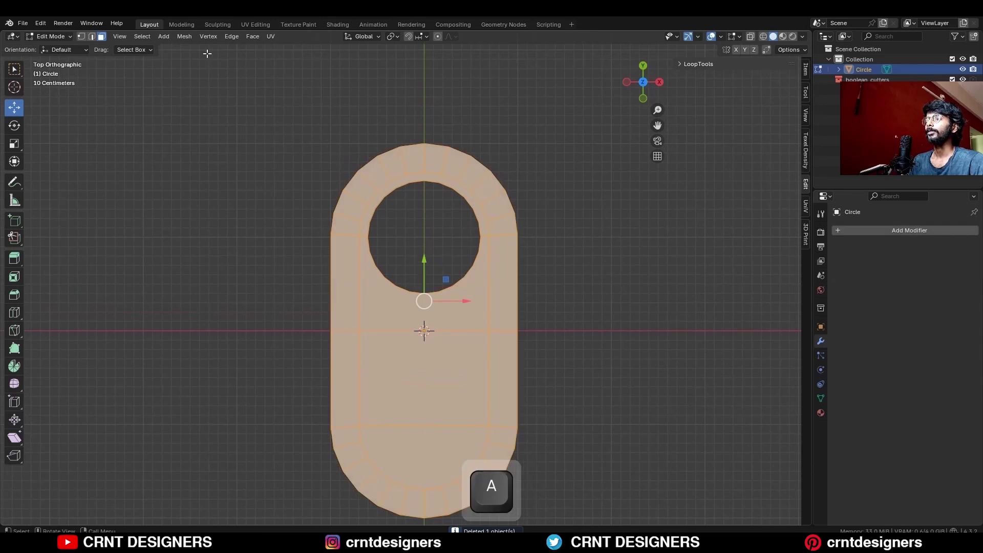
click(184, 36)
click(204, 182)
shift+middle_drag(541, 278, 514, 270)
key(a)
click(188, 37)
click(207, 184)
click(579, 275)
- Merge the two close vertices at last on each side of the upper hole, where it meets the horizontal edge line
scroll(515, 269, up, 3)
key(1)
click(513, 234)
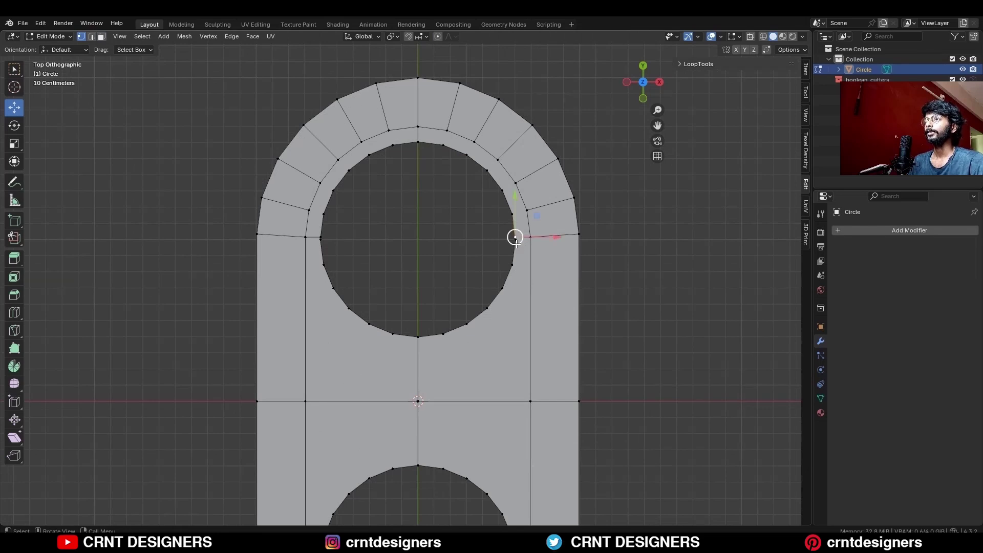
shift+click(514, 242)
key(m)
click(444, 284)
click(320, 235)
shift+click(321, 241)
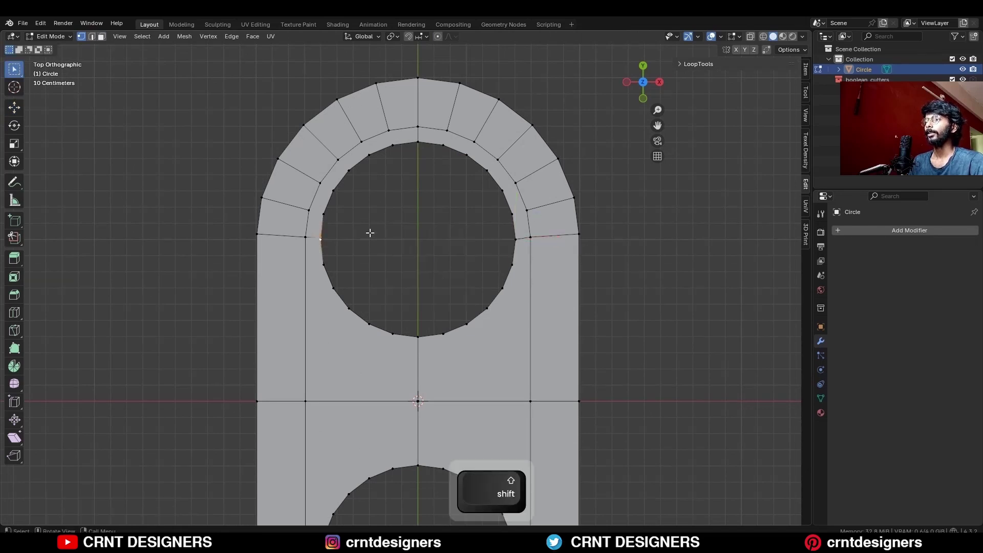
key(m)
click(385, 222)
- Knife three vertical cuts between matching vertices of the upper and lower holes, left of the centre line
click(15, 331)
shift+middle_drag(355, 324, 373, 209)
click(411, 219)
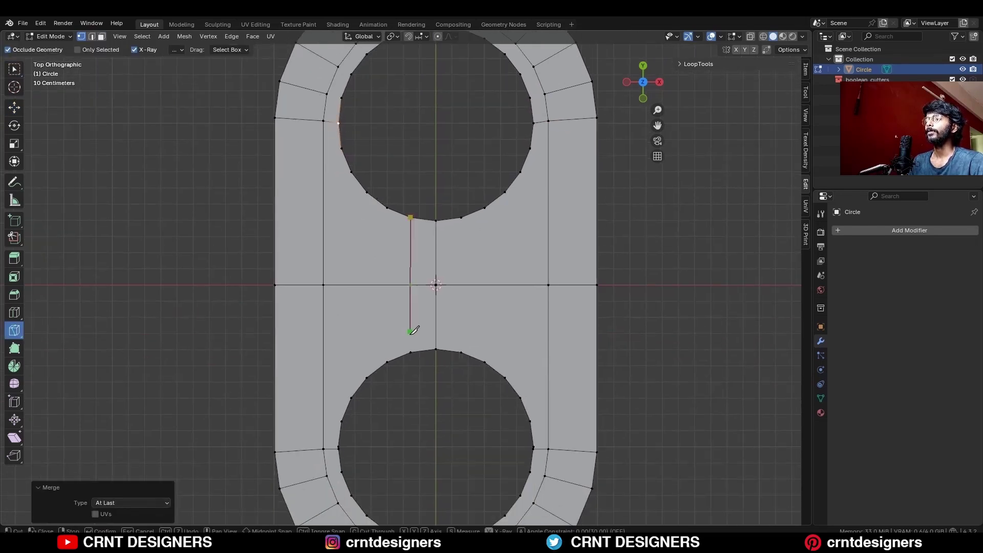
click(414, 345)
key(space)
click(387, 208)
click(388, 361)
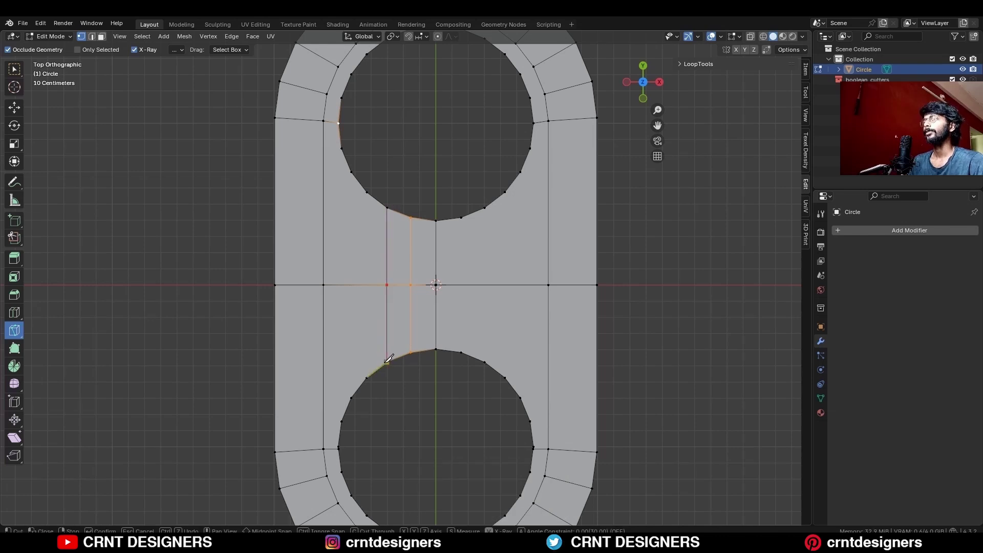
key(space)
click(367, 192)
click(367, 378)
key(space)
- Knife three horizontal cuts from the upper hole's lower-left vertices out to the plate's left edge
click(351, 172)
key(space)
click(342, 149)
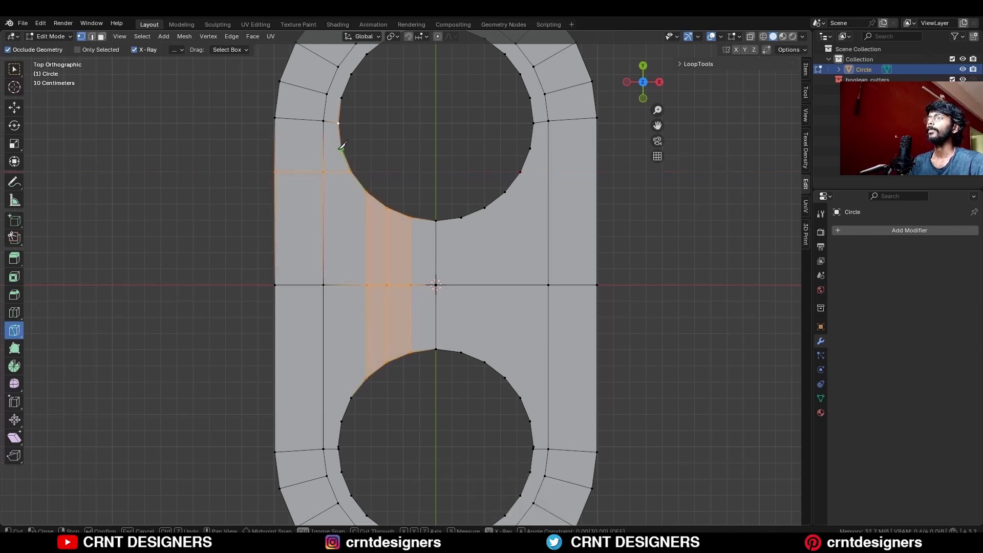
key(x)
click(241, 149)
key(space)
click(367, 193)
key(x)
click(249, 193)
key(space)
- Merge all vertices of the plate mesh by distance
shift+scroll(490, 166, up, 4)
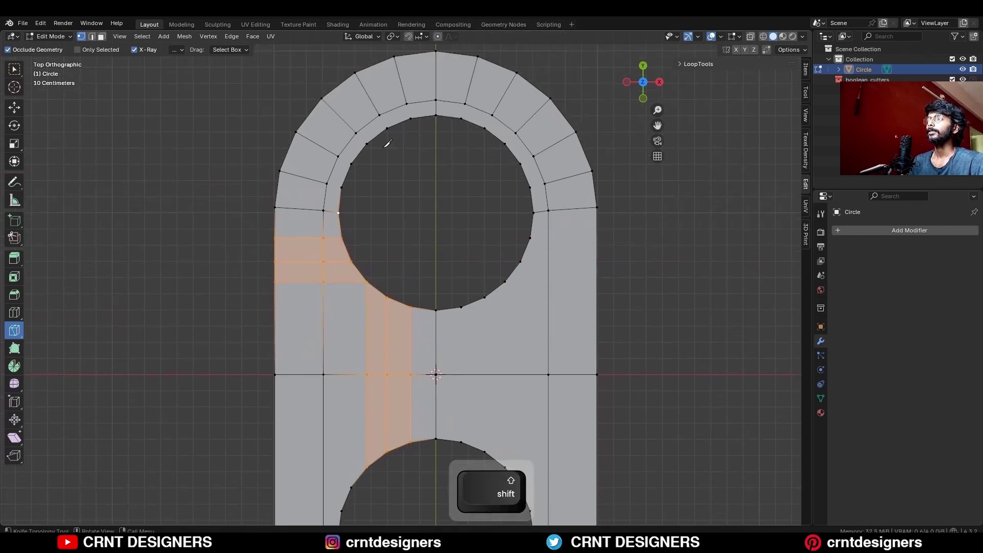
key(a)
key(m)
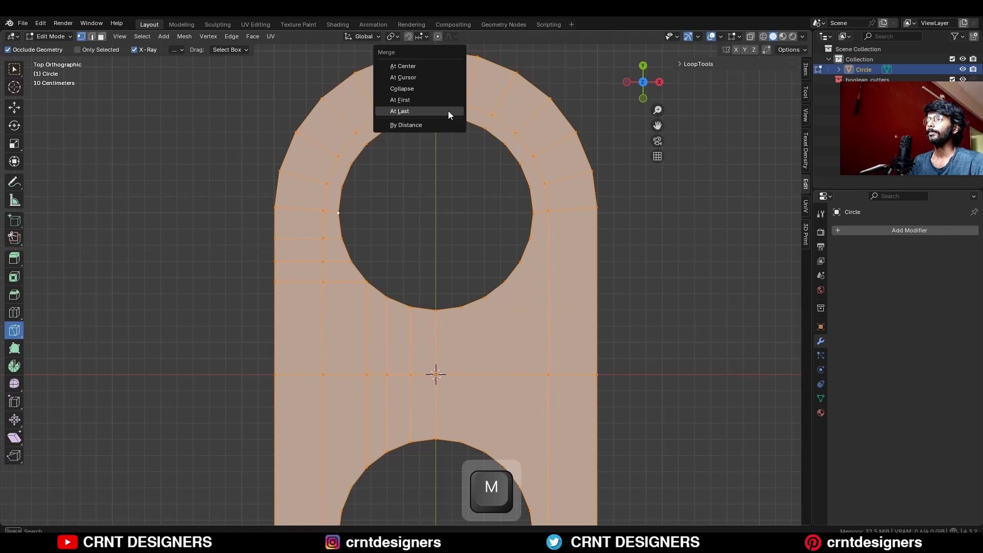
click(447, 121)
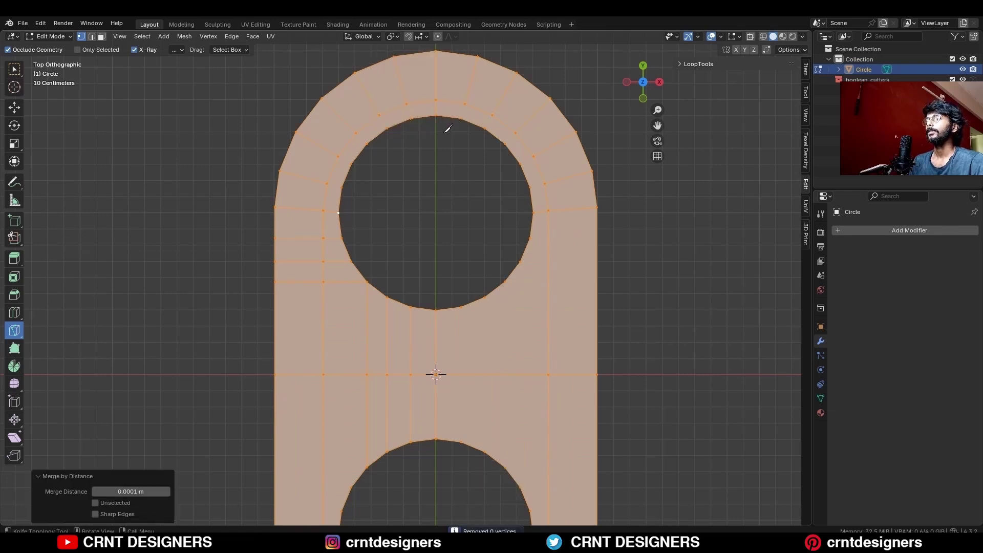
- Replace the long curved face around the upper-left side of the upper hole with individual quad faces
key(c)
click(438, 171)
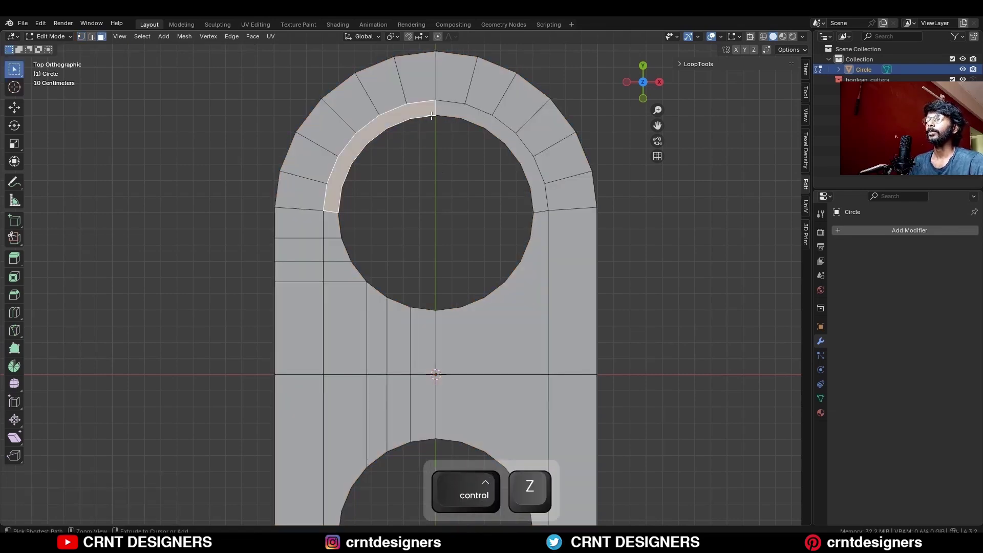
key(x)
click(442, 127)
key(2)
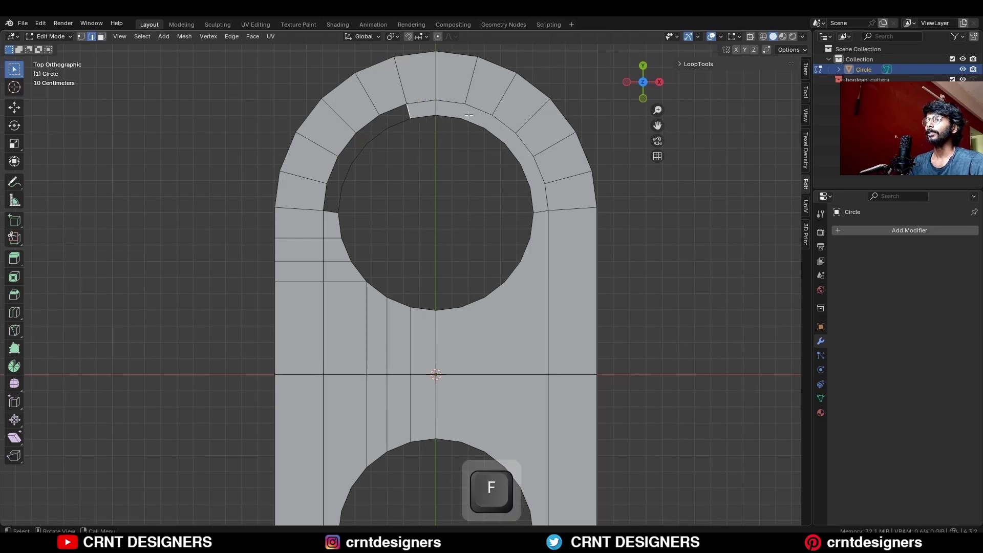
- Symmetrize the whole mesh along X, copying the cuts on the left half to the right half
key(a)
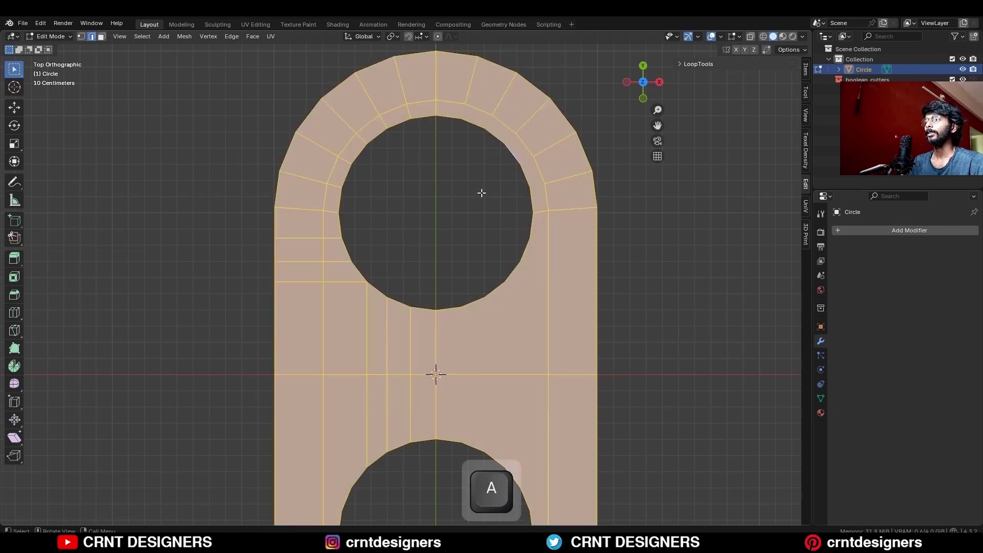
click(184, 36)
click(217, 186)
key(alt+a)
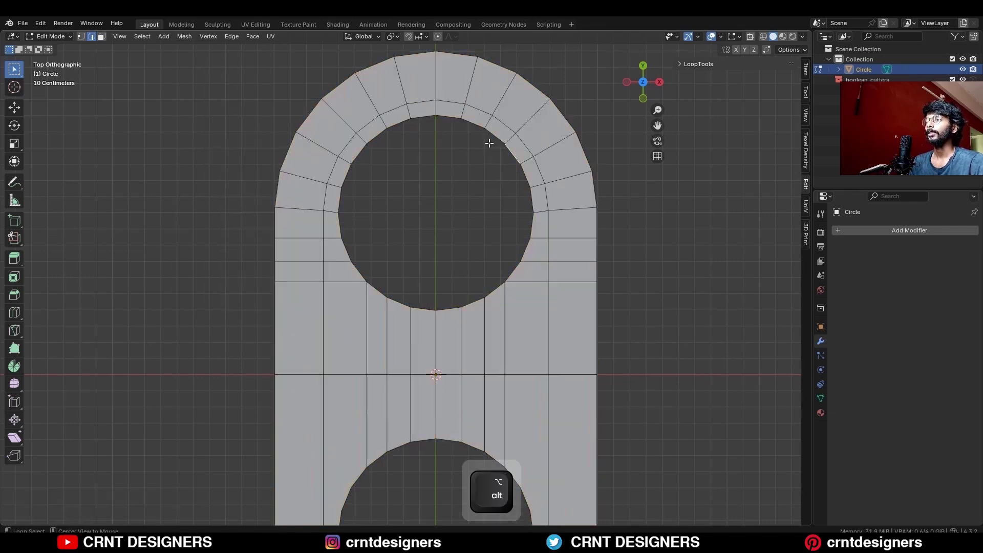
- Fill the upper hole with a face and bevel its border loop by about 0.03 m with two segments
key(f)
shift+middle_drag(676, 231, 668, 210)
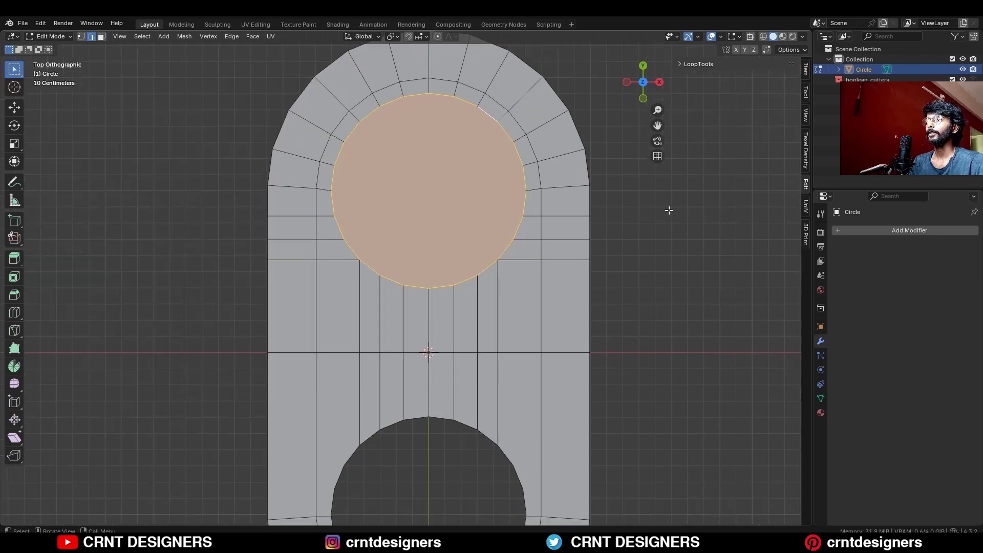
key(ctrl+b)
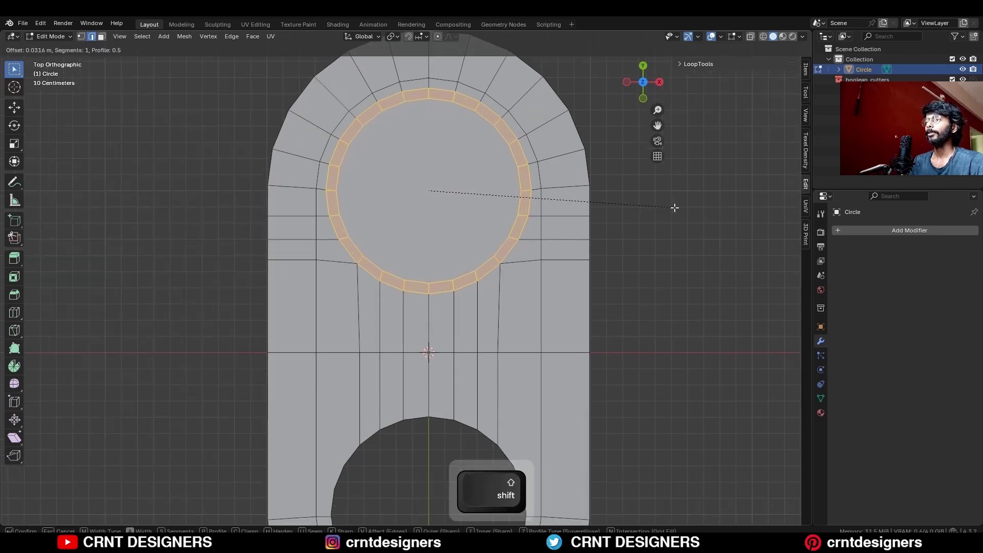
click(675, 208)
click(674, 207)
- Delete the face inside the upper circle and grid-fill the opening with a span of 6 and Simple Blending enabled
key(3)
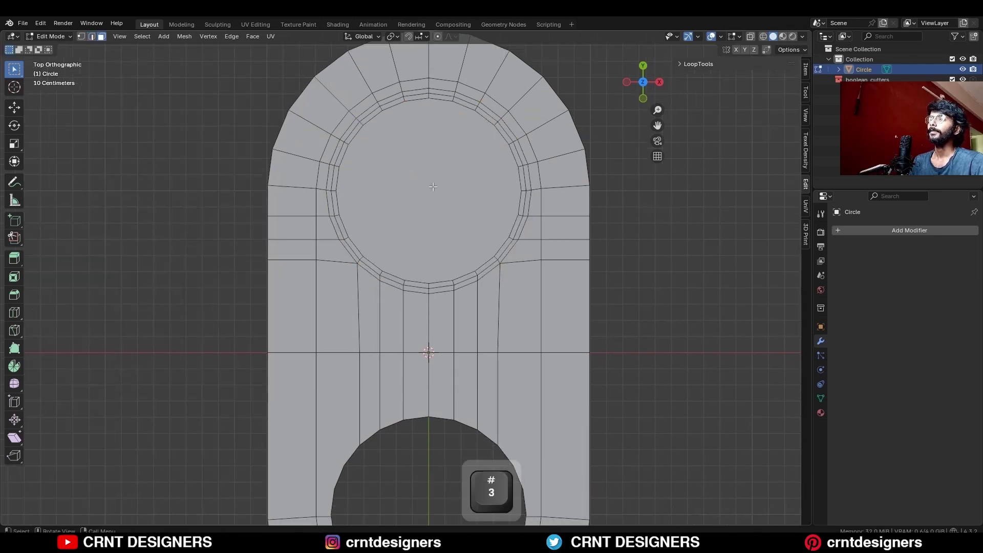
click(472, 181)
key(x)
click(528, 167)
alt+click(504, 149)
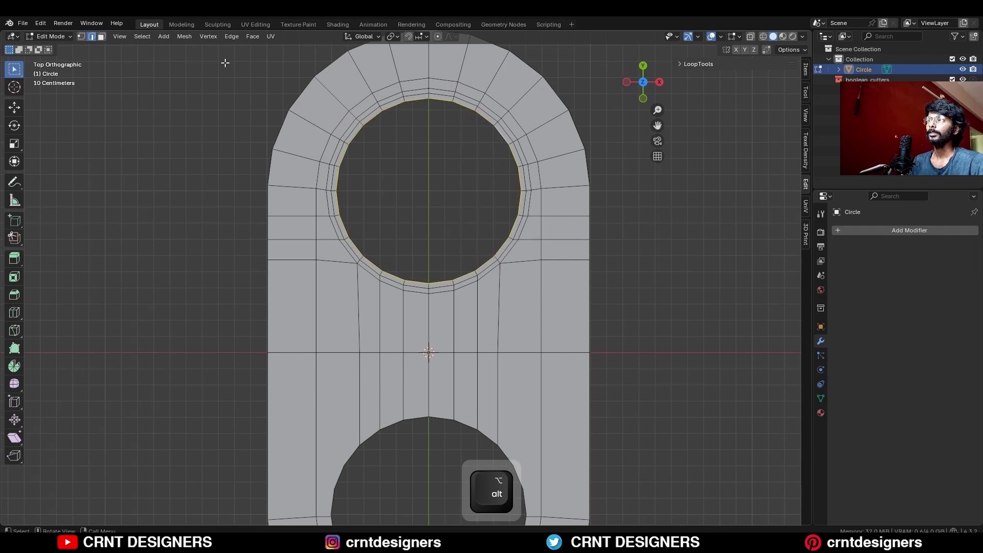
click(252, 37)
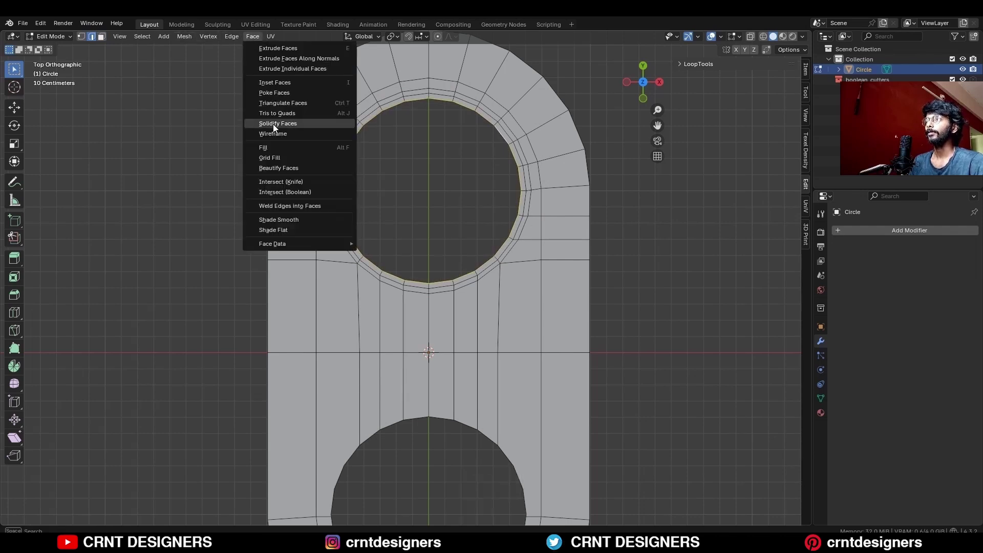
click(281, 158)
click(95, 514)
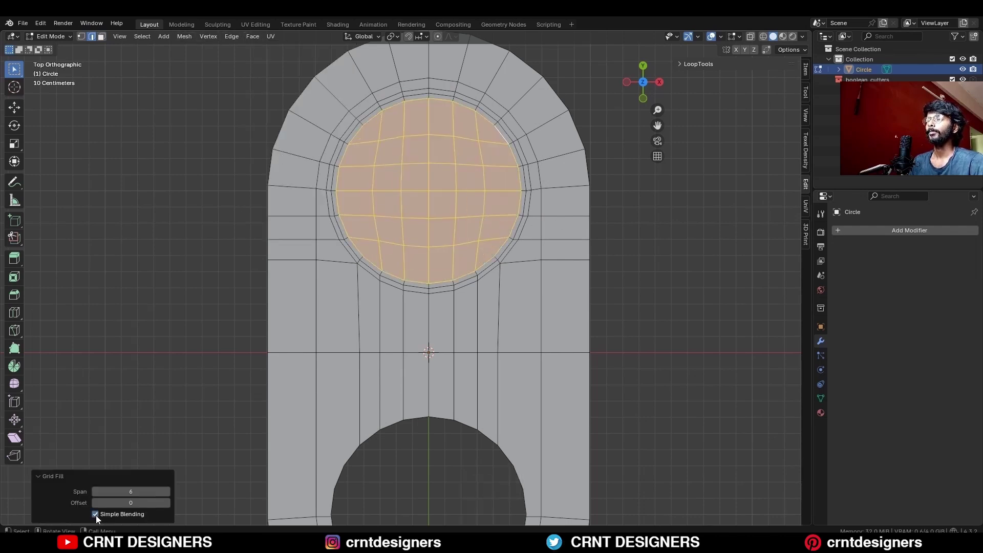
- Symmetrize the whole mesh along Y, copying the filled upper circle to the lower end
key(alt+a)
key(shift+c)
key(a)
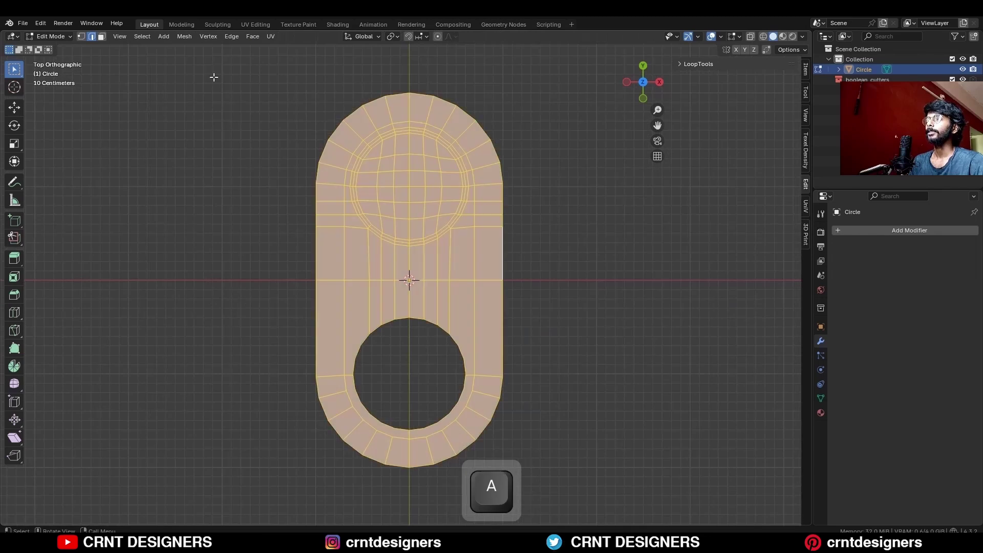
click(184, 36)
click(205, 173)
key(alt+a)
scroll(366, 379, up, 1)
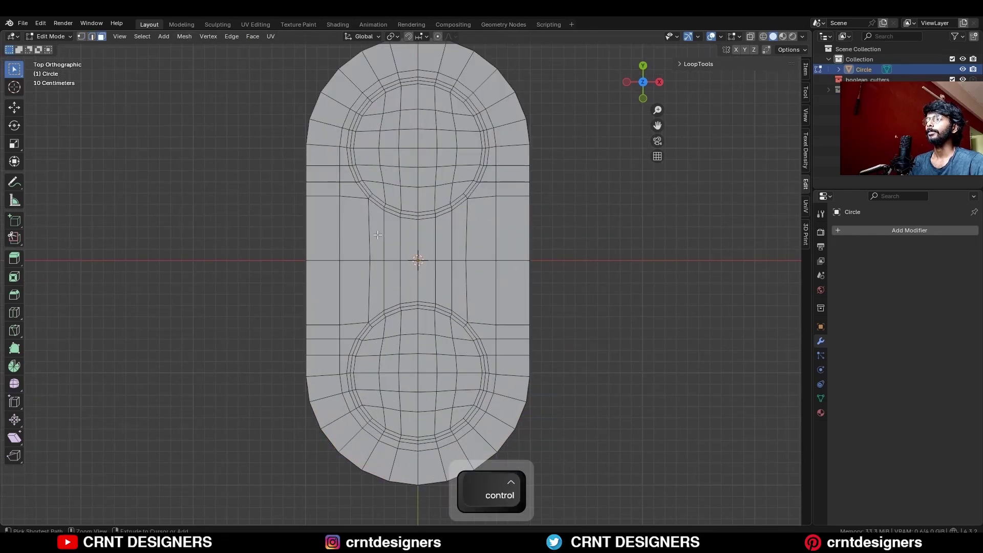
- Add two horizontal loop cuts on each side of the centre line, between the two circles
key(ctrl+r)
scroll(375, 233, up, 1)
click(375, 232)
right_click(375, 232)
key(ctrl+r)
scroll(378, 295, up, 1)
click(378, 295)
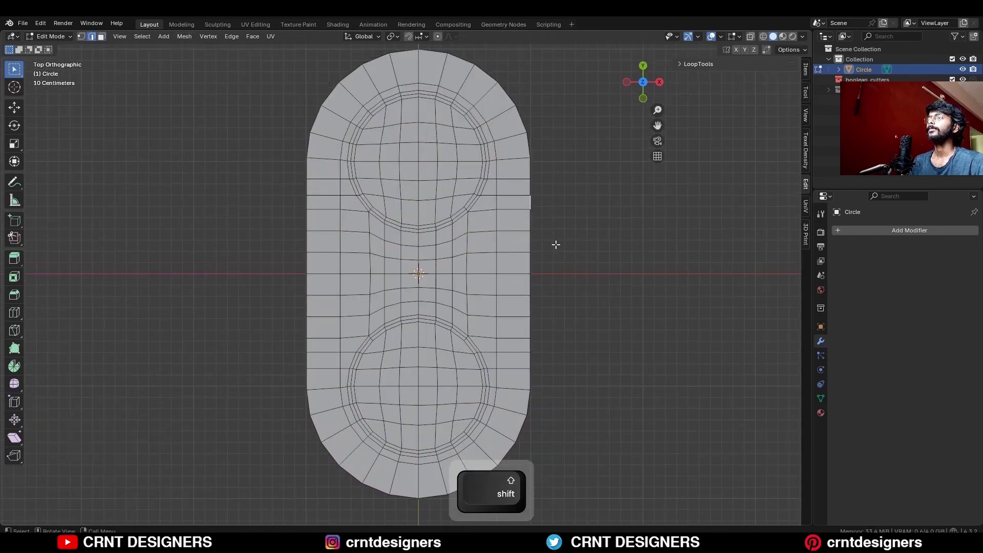
- Extrude the entire plate along its normals by 0.15 m with Offset Even enabled
middle_drag(555, 244, 471, 277)
key(a)
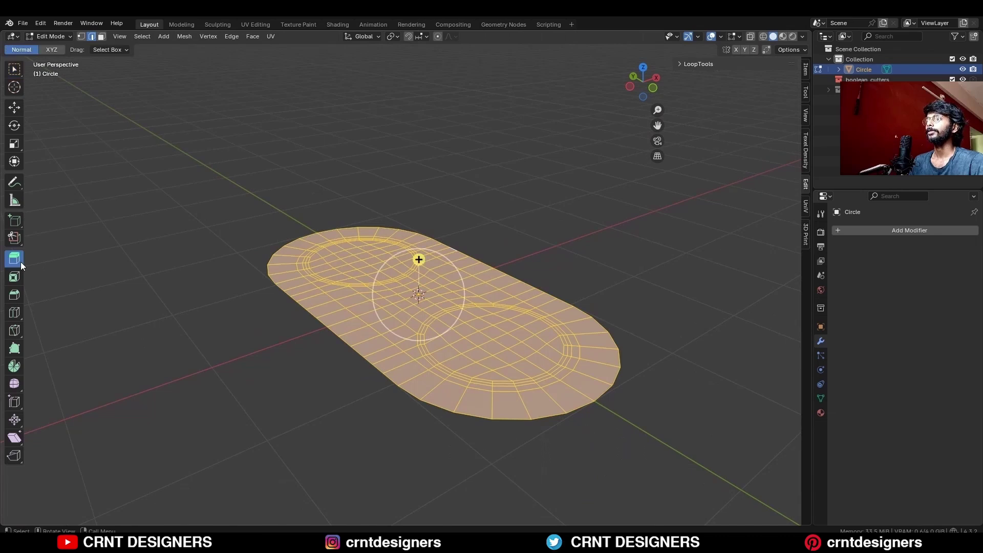
drag(21, 265, 26, 269)
drag(44, 315, 45, 306)
drag(418, 260, 421, 236)
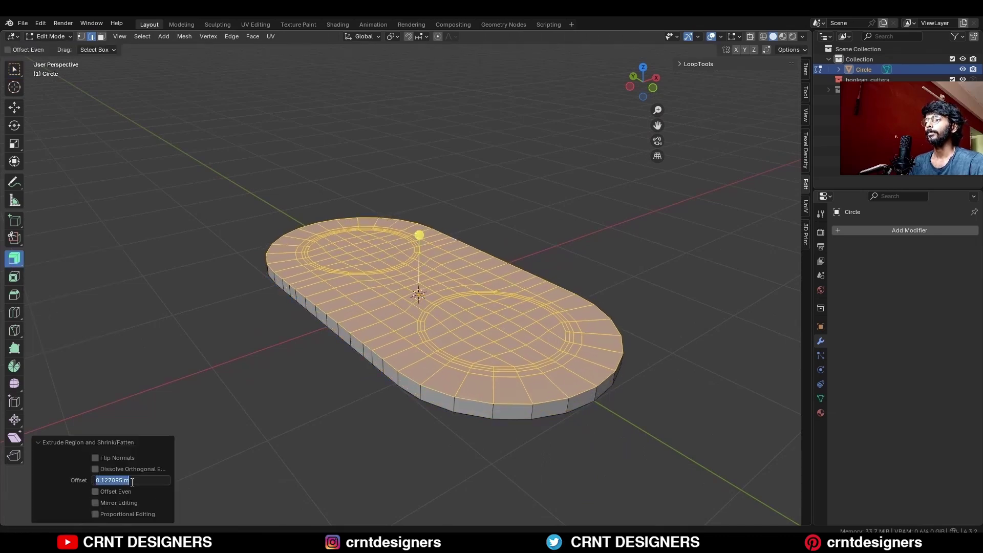
text(0.15)
key(Return)
click(96, 492)
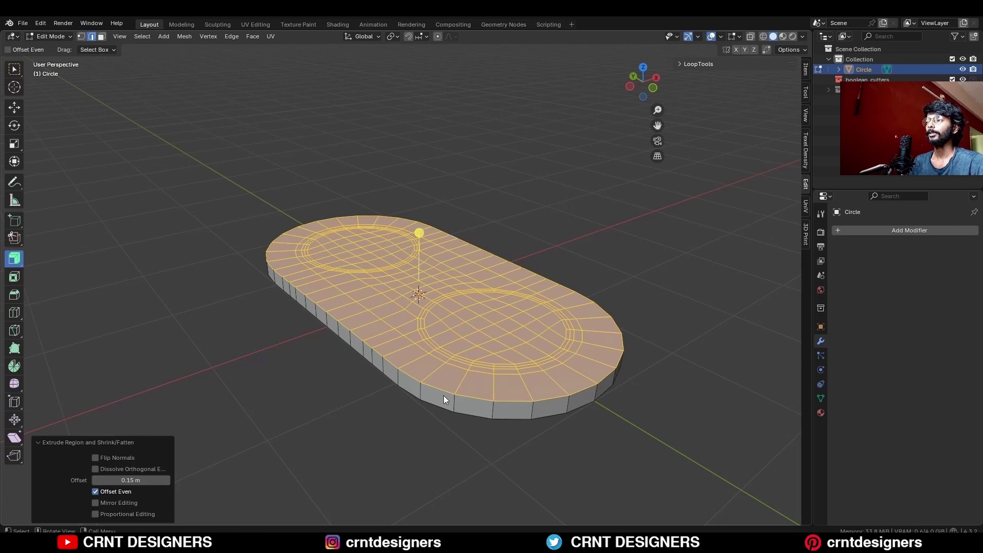
- Raise all top faces inside the outer border ring, including both circular areas, by 0.3 m along Z
key(3)
click(560, 328)
ctrl+shift+click(430, 323)
middle_drag(430, 322, 435, 356)
shift+click(345, 243)
ctrl+shift+click(359, 171)
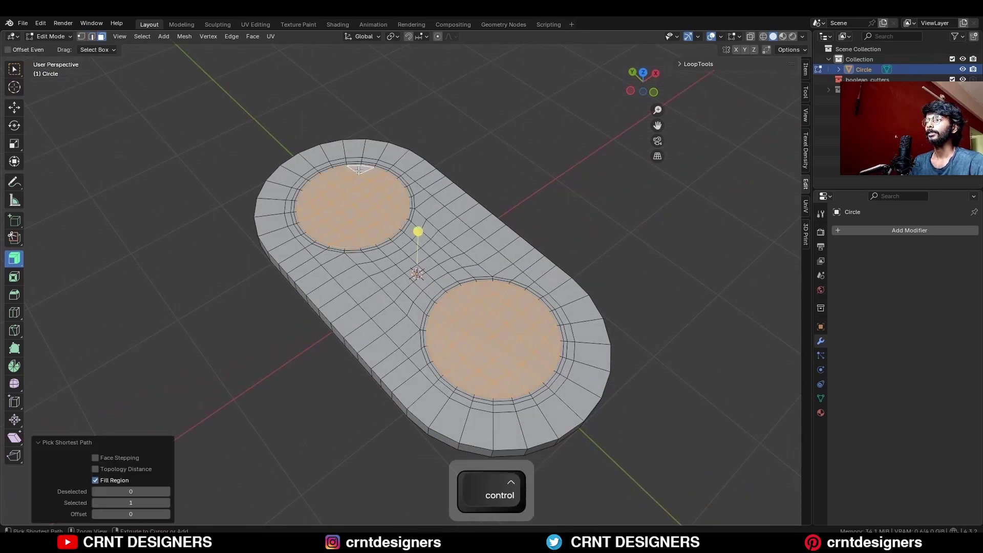
key(ctrl+KP_Add)
key(ctrl+KP_Add)
key(ctrl+KP_Add)
key(c)
shift+click(352, 276)
ctrl+shift+click(480, 251)
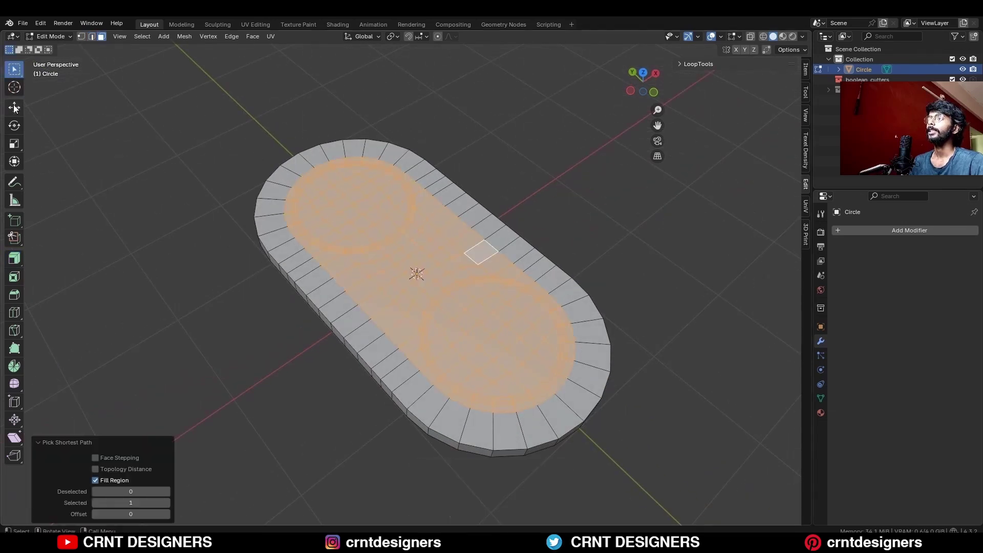
click(14, 108)
key(ctrl+KP_3)
drag(390, 256, 391, 220)
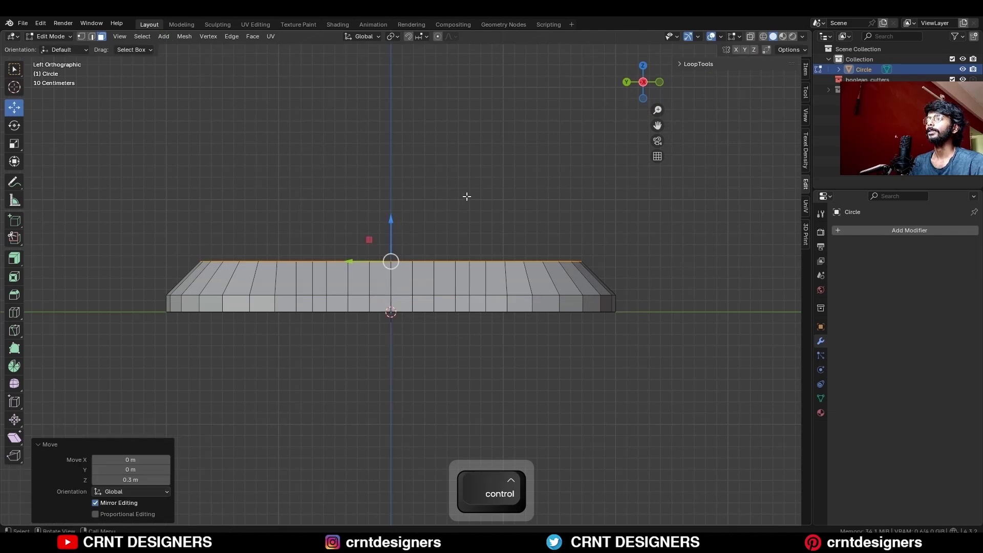
- Bevel the edge loop around the raised top surface with two segments and a shape of 1
middle_drag(465, 197, 395, 253)
key(alt+a)
scroll(560, 252, up, 4)
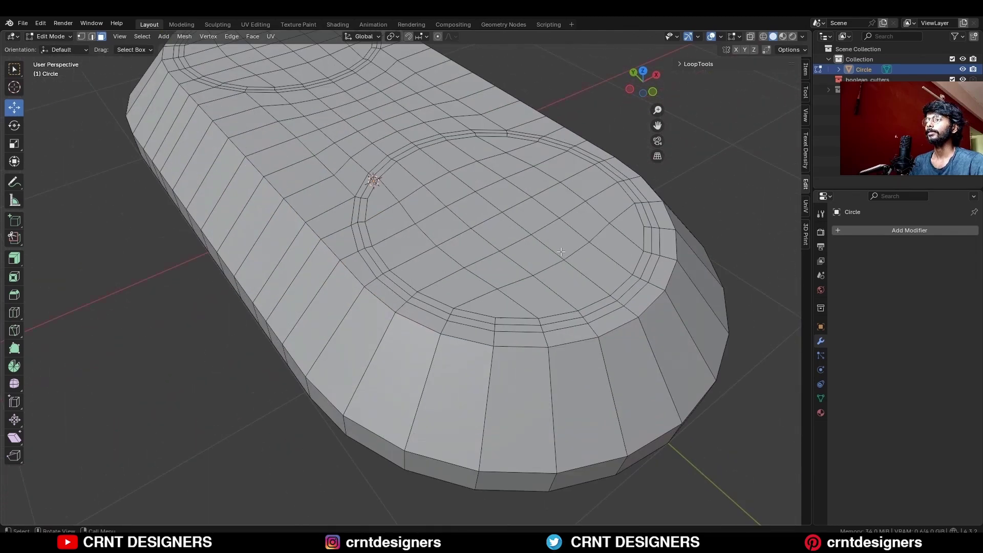
key(2)
alt+shift+click(587, 331)
scroll(593, 287, down, 2)
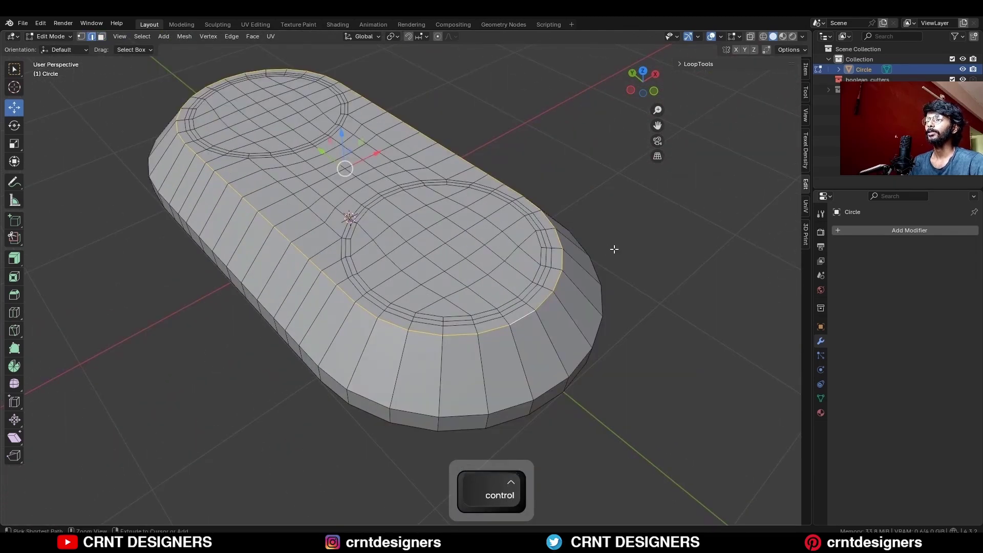
key(ctrl+b)
click(630, 252)
click(150, 358)
drag(150, 358, 110, 355)
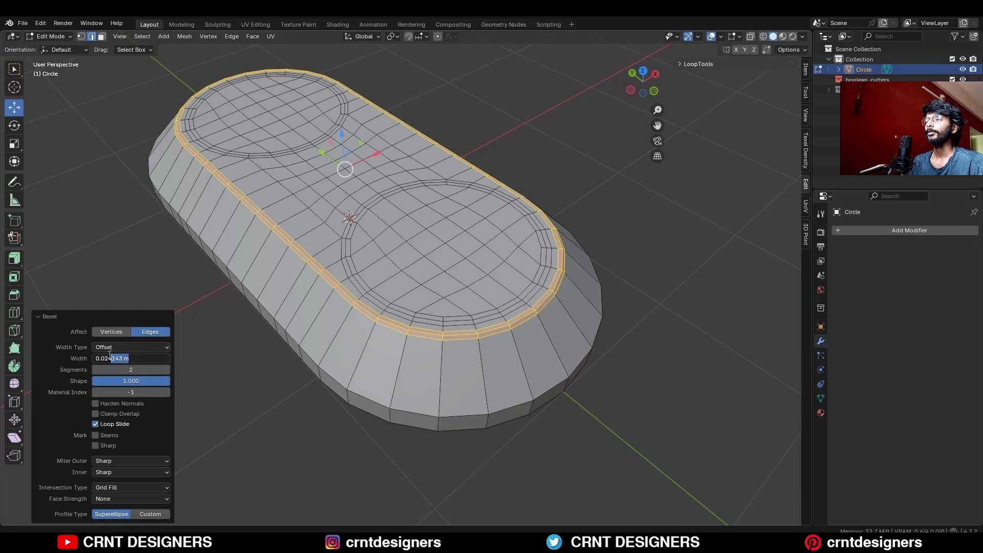
click(81, 365)
click(564, 152)
- Extrude the grid-filled faces of the far circle downward by about 0.025 m to form a shallow recess
shift+middle_drag(519, 196, 597, 252)
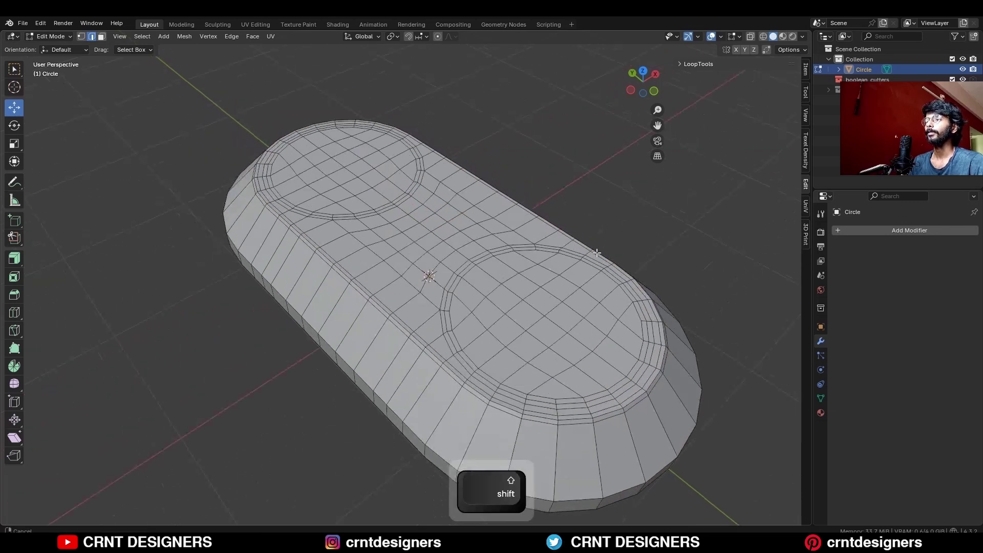
middle_drag(471, 180, 454, 233)
click(432, 250)
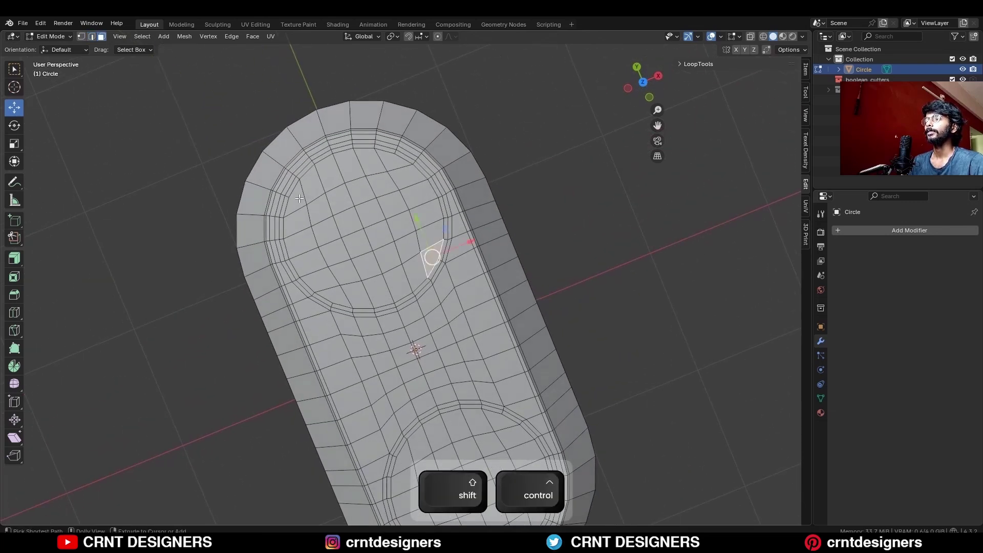
key(ctrl+KP_Add)
key(ctrl+KP_Add)
key(ctrl+KP_Add)
key(ctrl+KP_Add)
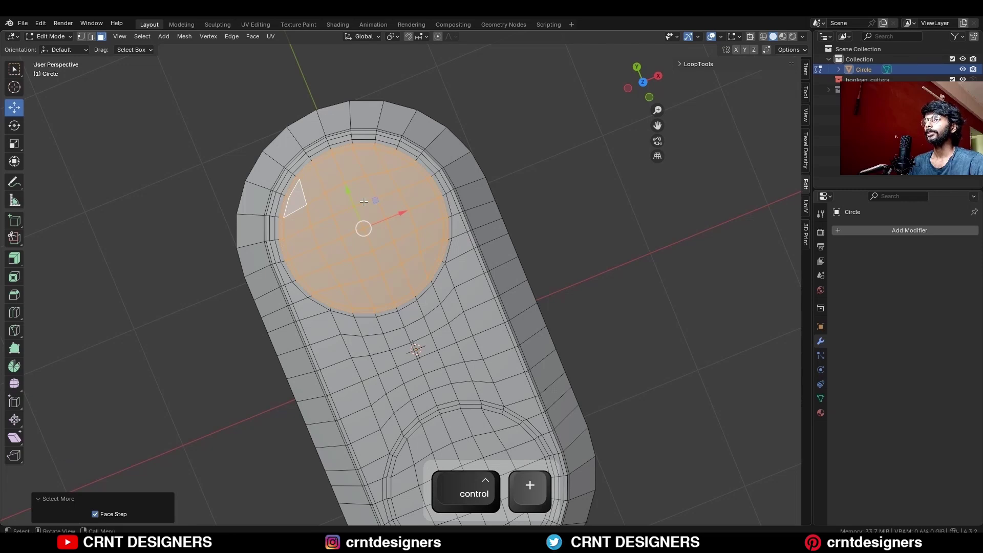
middle_drag(363, 202, 443, 232)
key(e)
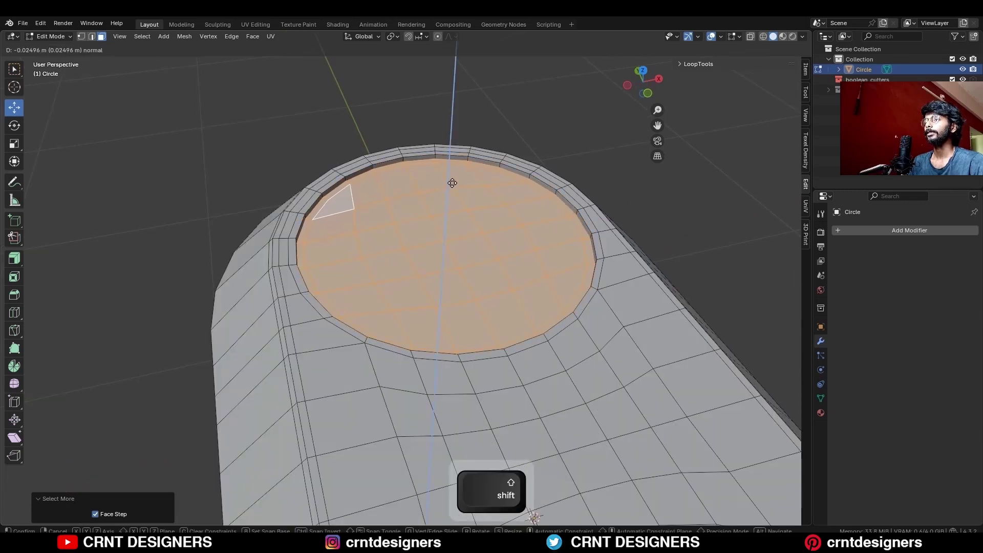
click(452, 183)
- Inset the recessed circular faces by about 0.018 m and raise them along Z as a disc scaled to 0.987
scroll(540, 226, up, 2)
ctrl+shift+click(630, 256)
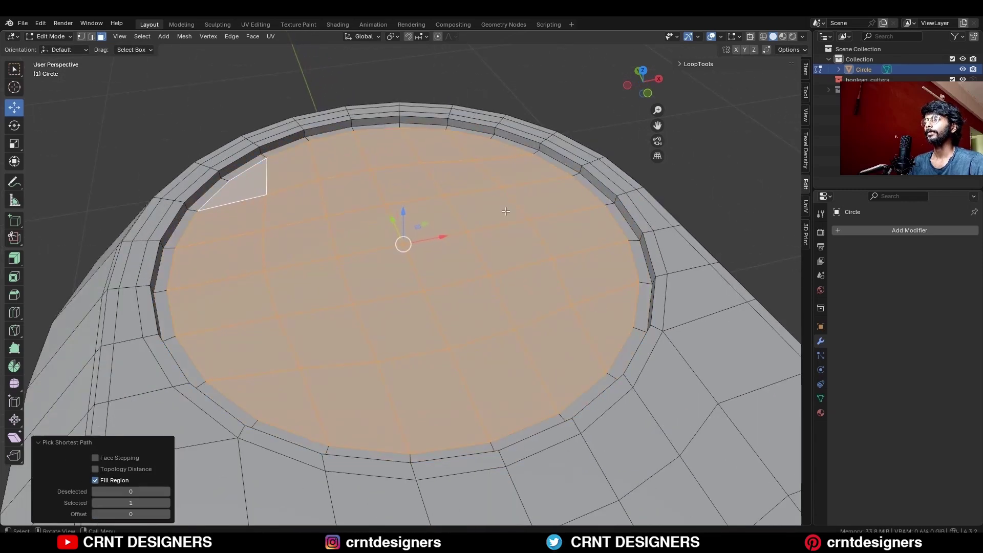
key(i)
click(586, 221)
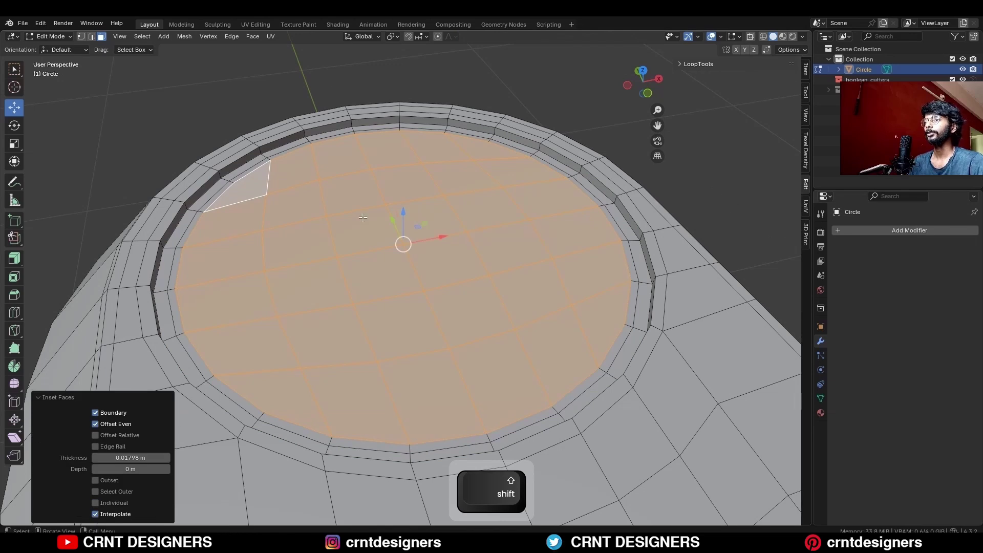
shift+drag(404, 208, 404, 197)
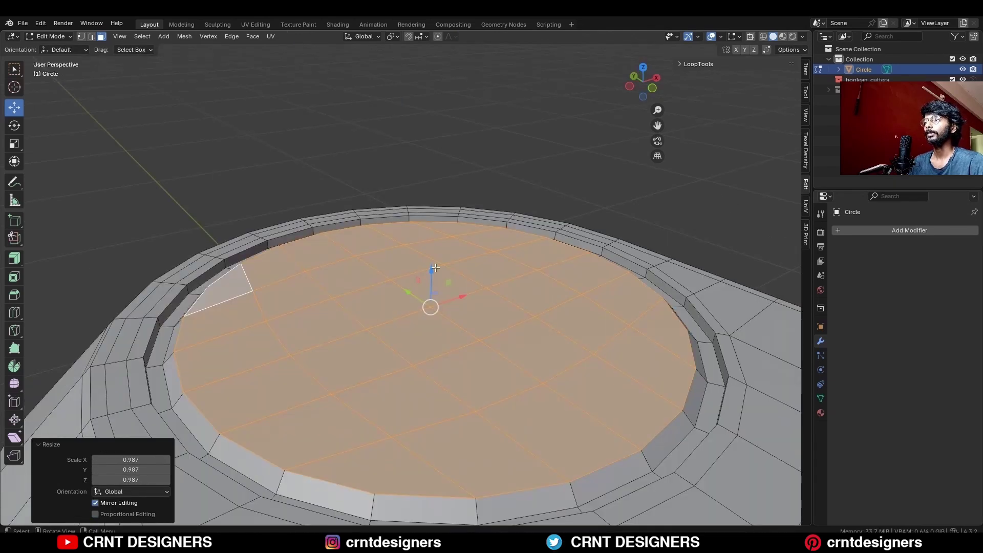
shift+drag(434, 268, 449, 253)
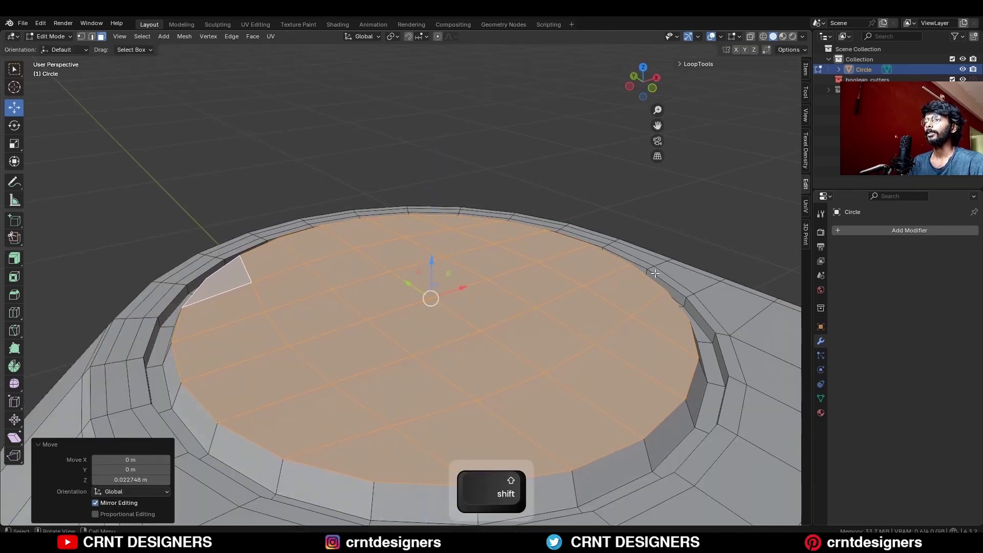
- Inset the top faces of the raised disc to add a narrow ring inside its rim
key(i)
click(608, 287)
scroll(614, 291, down, 4)
middle_drag(636, 307, 618, 314)
scroll(613, 379, up, 4)
- Bevel the raised disc's outer rim loop by about 0.017 m with two segments and a profile of 1
key(2)
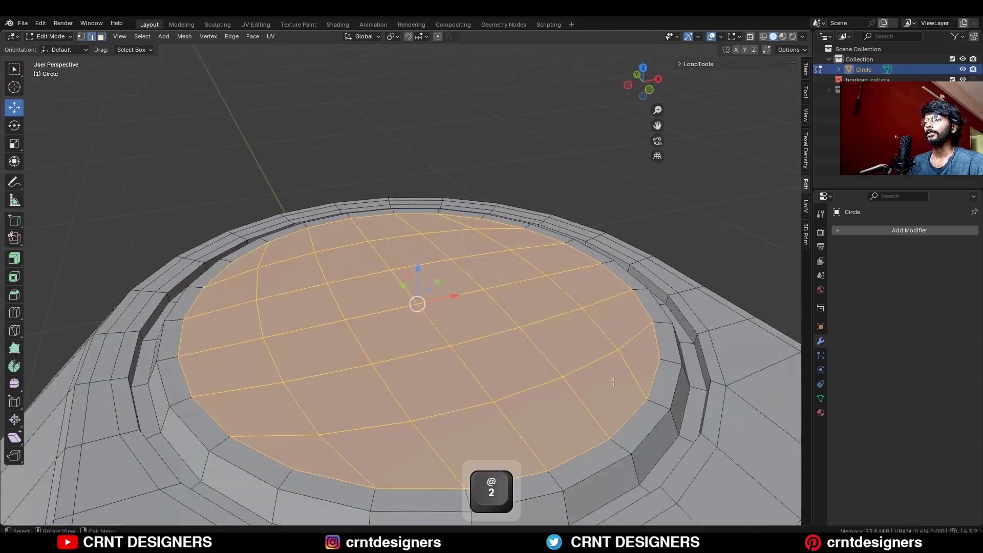
alt+click(648, 429)
shift+middle_drag(650, 430, 597, 358)
key(ctrl+b)
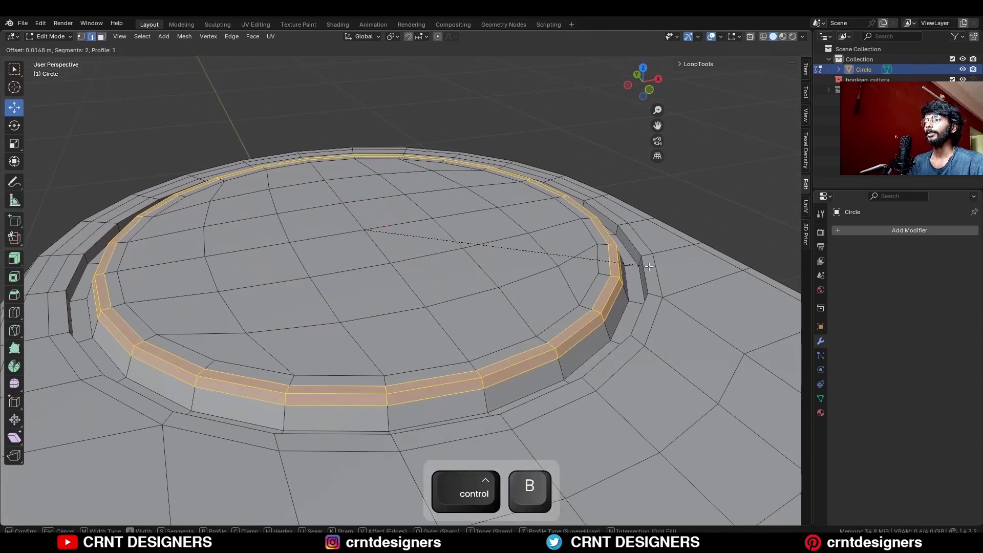
click(656, 268)
- Apply a Subdivision modifier at level 2 to the body and check the smoothed disc in Object Mode
key(Tab)
key(ctrl+2)
scroll(641, 248, down, 3)
click(560, 192)
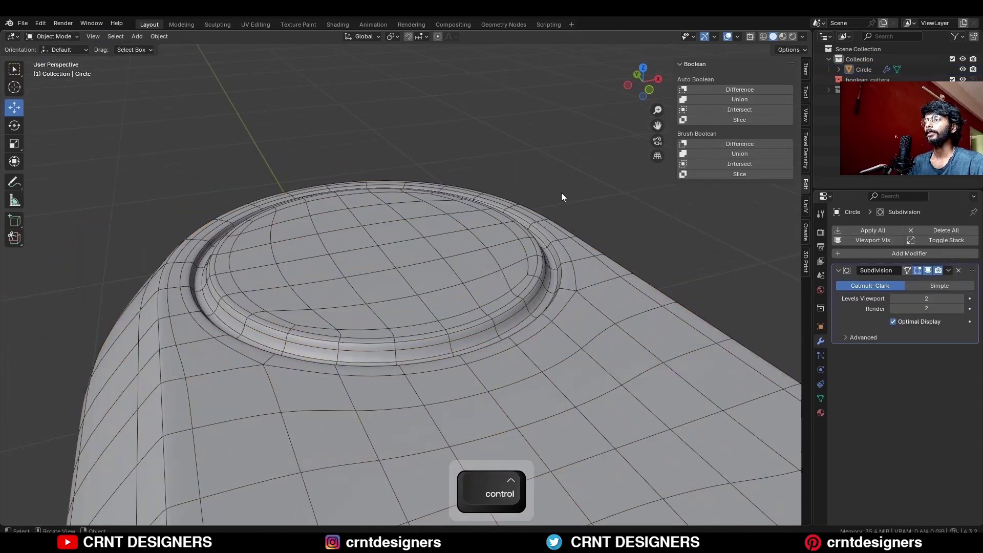
middle_drag(561, 193, 546, 249)
mouse_move(546, 249)
shift+middle_down()
mouse_move(496, 271)
mouse_move(532, 262)
shift+middle_up()
- Turn off the subdivision display in Edit Mode and add a centred edge loop around the groove surrounding the disc
key(Tab)
click(917, 271)
middle_drag(504, 302, 527, 241)
shift+middle_drag(528, 241, 507, 266)
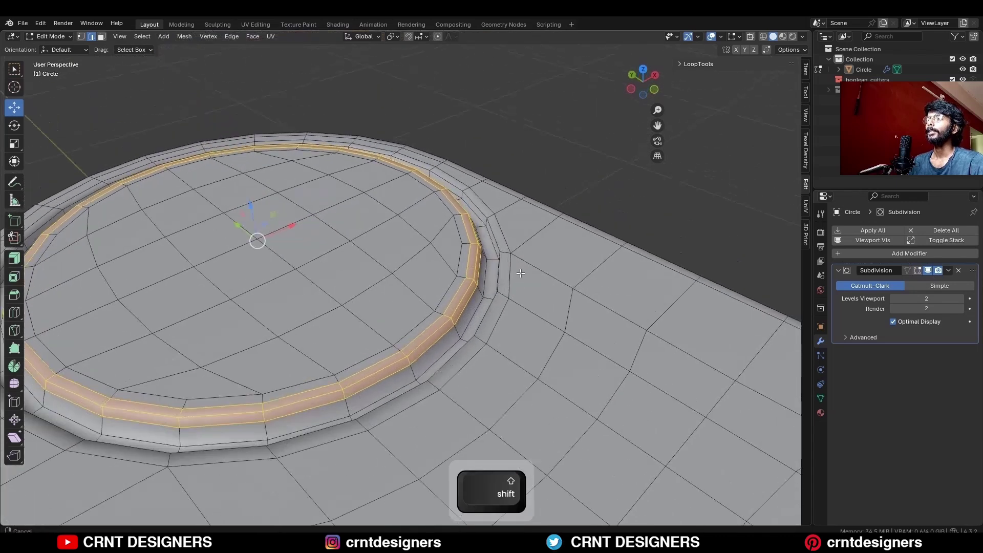
scroll(504, 268, up, 1)
key(ctrl+r)
click(504, 268)
right_click(504, 268)
key(Tab)
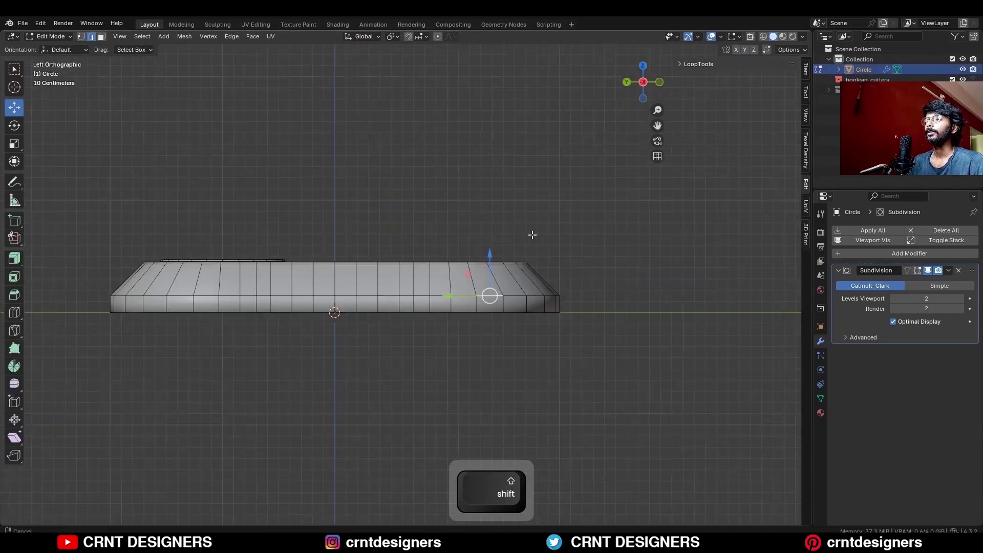
- Select the lower side-band faces around the body's near end, leaving out the outer ones on the -X side
shift+middle_drag(531, 235, 577, 239)
scroll(577, 239, up, 3)
key(alt+z)
drag(595, 370, 476, 376)
key(KP_7)
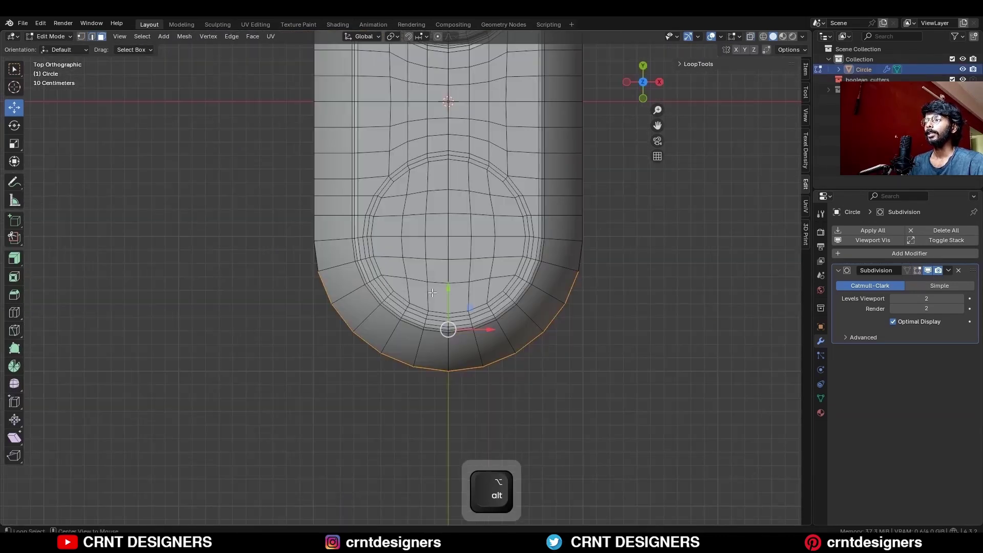
key(alt+z)
ctrl+drag(384, 230, 246, 376)
key(alt+z)
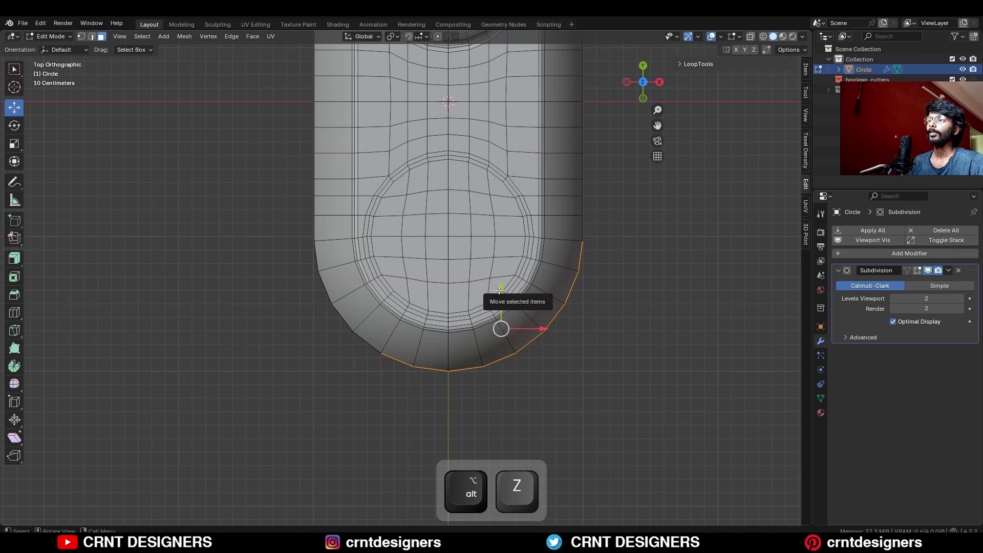
- Extrude the selected side faces 0.9 m along negative Y and flatten their end by scaling Y to 0
key(e)
right_click(500, 329)
key(e)
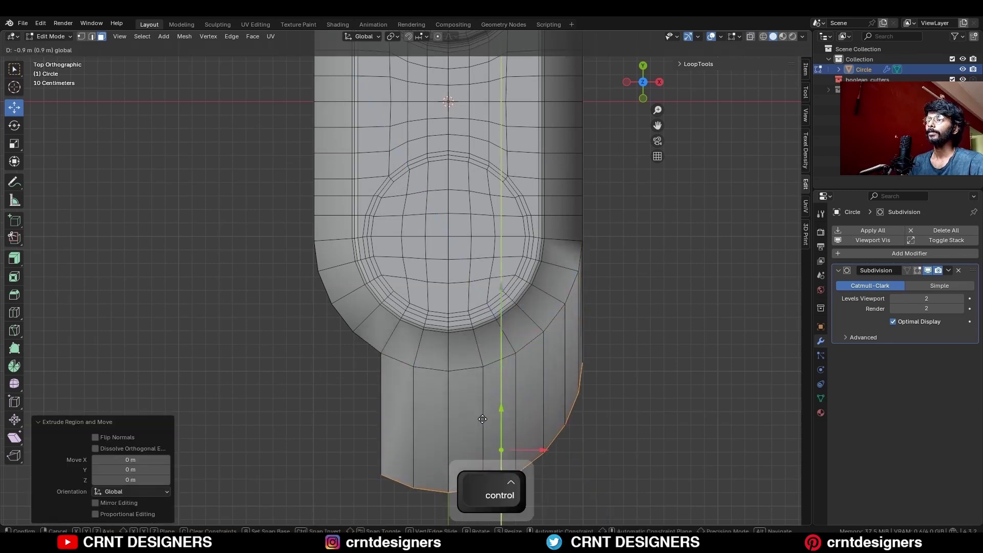
click(482, 419)
shift+middle_drag(504, 428, 502, 344)
key(s)
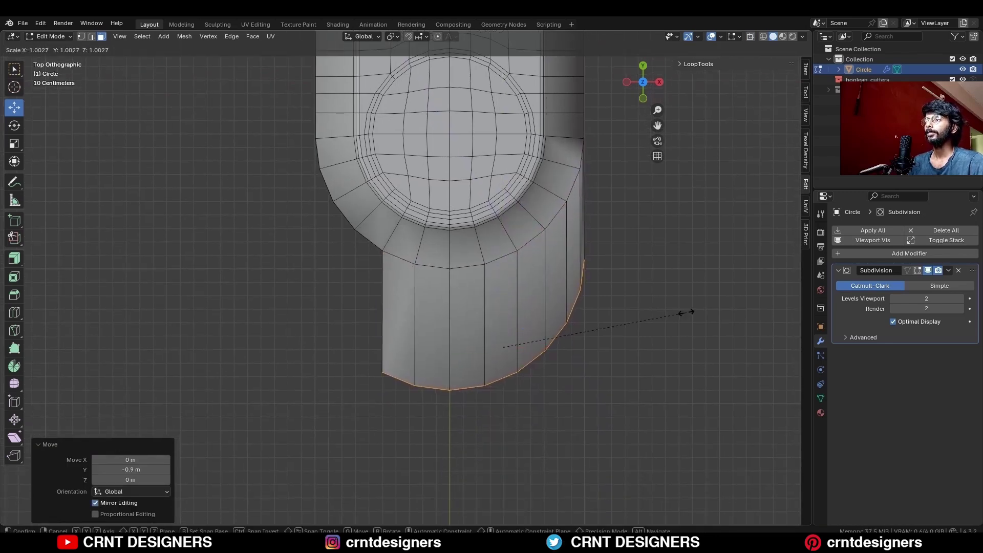
key(y)
key(0)
click(686, 312)
- Add one centred loop cut across the extruded extension and flatten it by scaling Y to 0
ctrl+drag(503, 308, 506, 347)
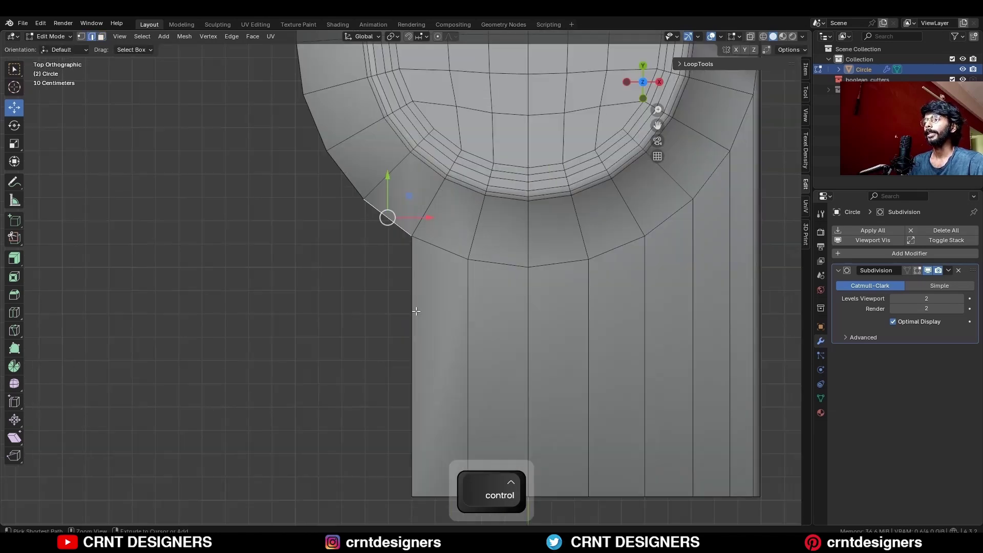
key(ctrl+r)
click(416, 310)
right_click(417, 310)
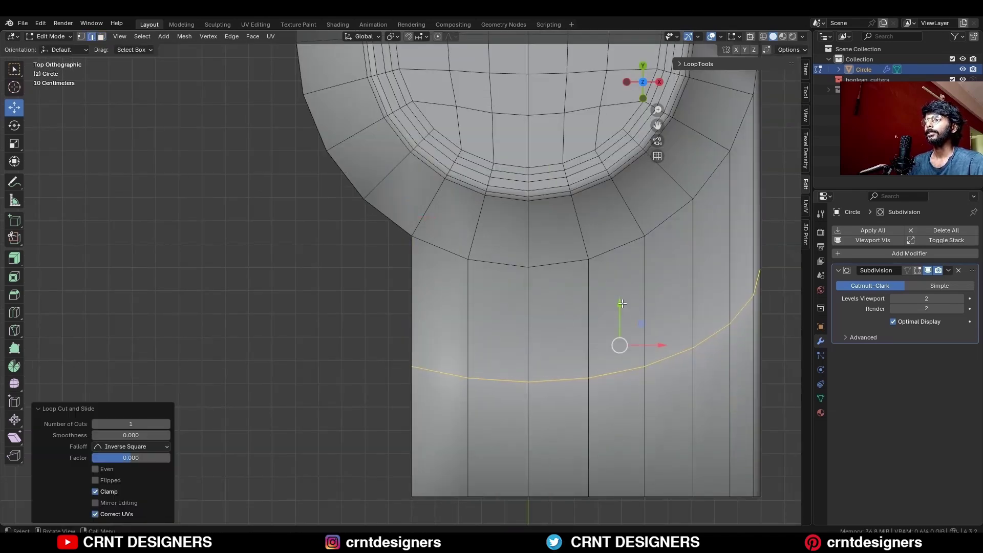
key(s)
key(y)
key(0)
click(620, 327)
- Select the extension's -X side vertices through the mesh and move them inward along X
key(alt+z)
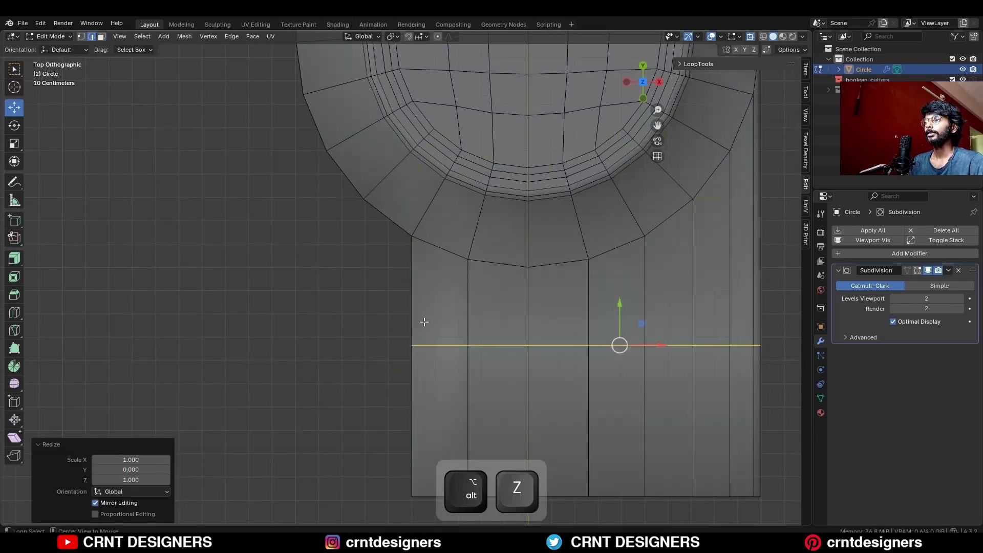
key(1)
drag(445, 280, 381, 504)
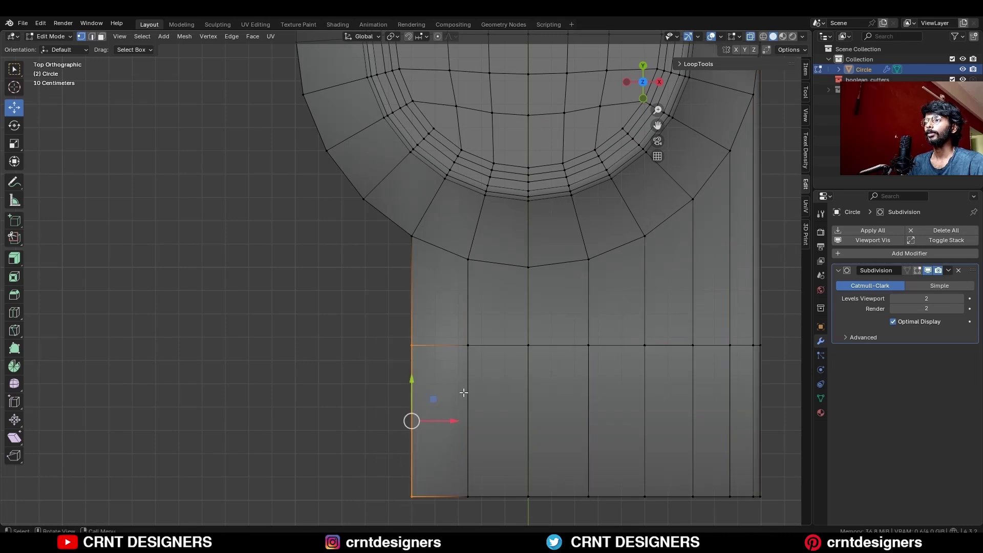
key(g)
key(x)
click(450, 388)
- Move the extension's crosswise edge loop along Y closer to the rounded body
key(2)
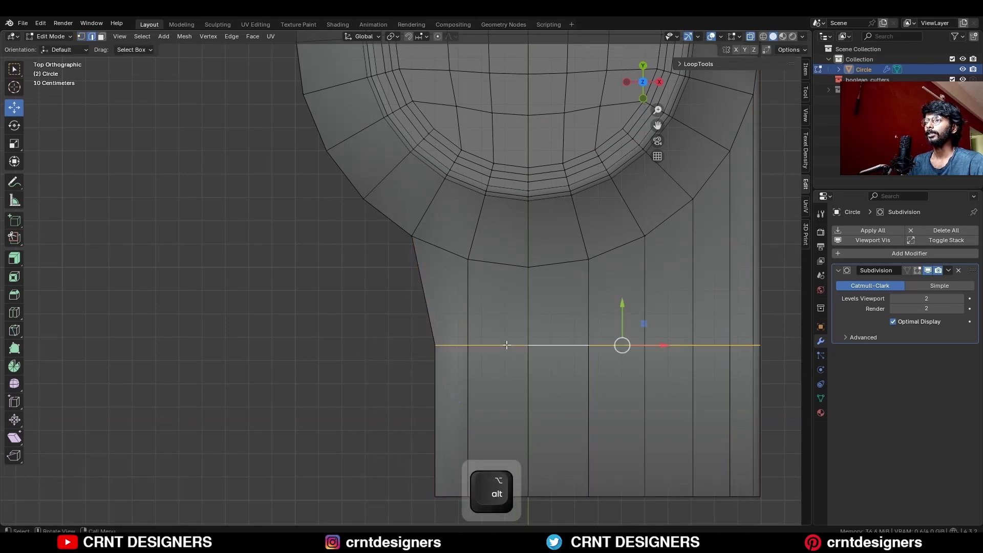
ctrl+drag(625, 303, 635, 259)
click(420, 262)
shift+middle_drag(488, 287, 462, 225)
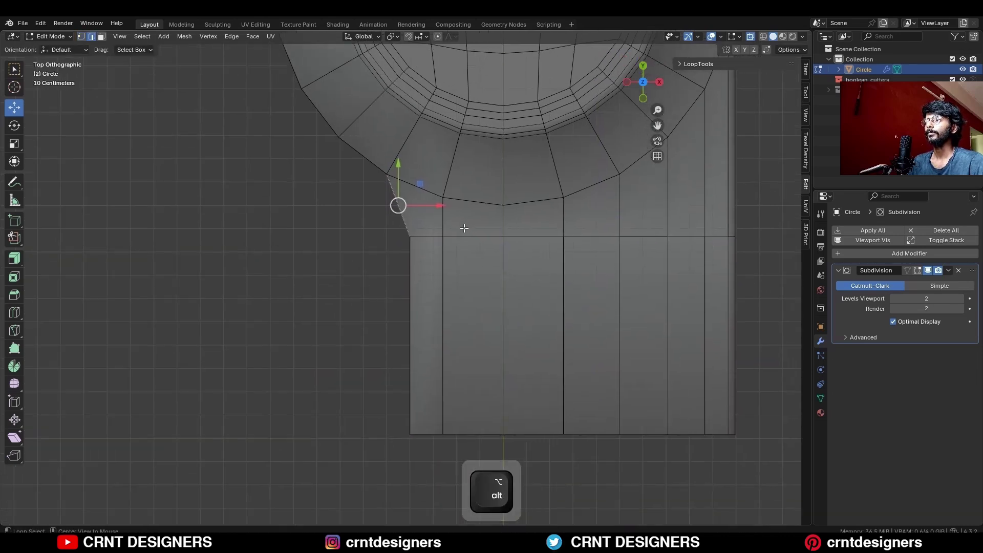
- Move the lengthwise edges next to the extension's -X side 0.1 m along X to even out the faces
key(alt+z)
key(alt+z)
key(g)
key(x)
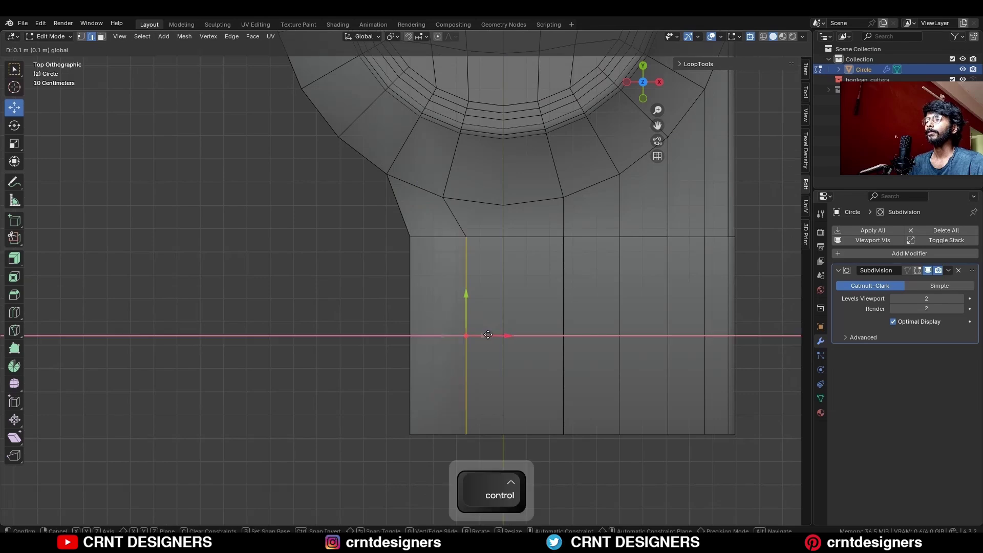
shift+drag(491, 335, 491, 335)
- Add an edge loop around the lower side band and slide it close beneath the band's upper edge
scroll(402, 200, down, 4)
shift+middle_drag(402, 200, 413, 290)
scroll(432, 293, up, 1)
key(alt+z)
click(370, 288)
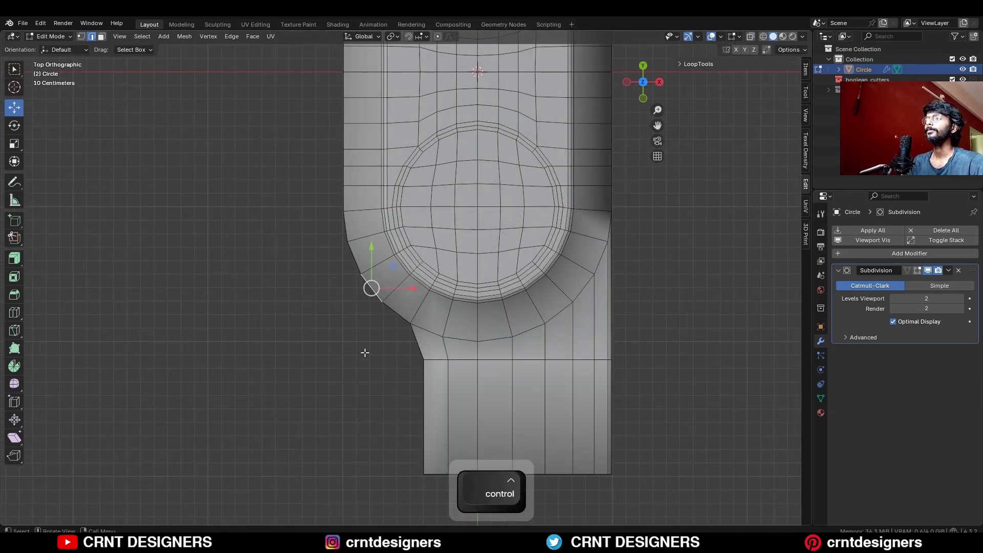
key(ctrl+r)
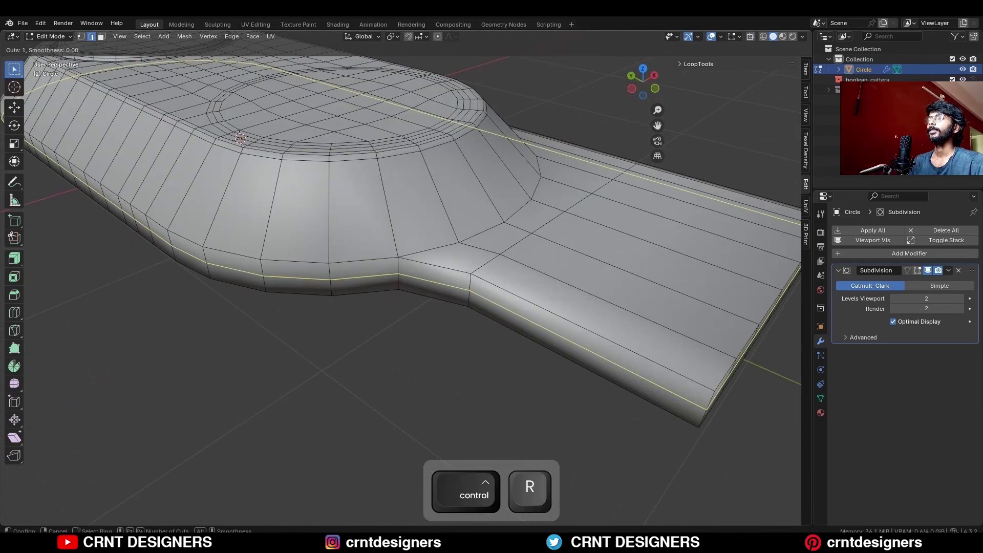
click(399, 275)
click(399, 264)
middle_drag(399, 276, 423, 280)
- Add an edge loop around the sloped wall and slide it down close to the wall's base
key(ctrl+r)
click(402, 250)
click(406, 260)
key(Tab)
key(Tab)
key(ctrl+z)
key(ctrl+r)
click(376, 173)
key(ctrl+z)
key(Tab)
key(Tab)
- Bevel the bottom rim edge loop of the body and extension by 0.02 m with two segments and a shape of 1
mouse_move(517, 456)
middle_down()
mouse_move(521, 483)
mouse_move(525, 472)
middle_up()
shift+middle_drag(524, 472, 436, 373)
shift+middle_drag(386, 305, 454, 399)
scroll(435, 363, up, 1)
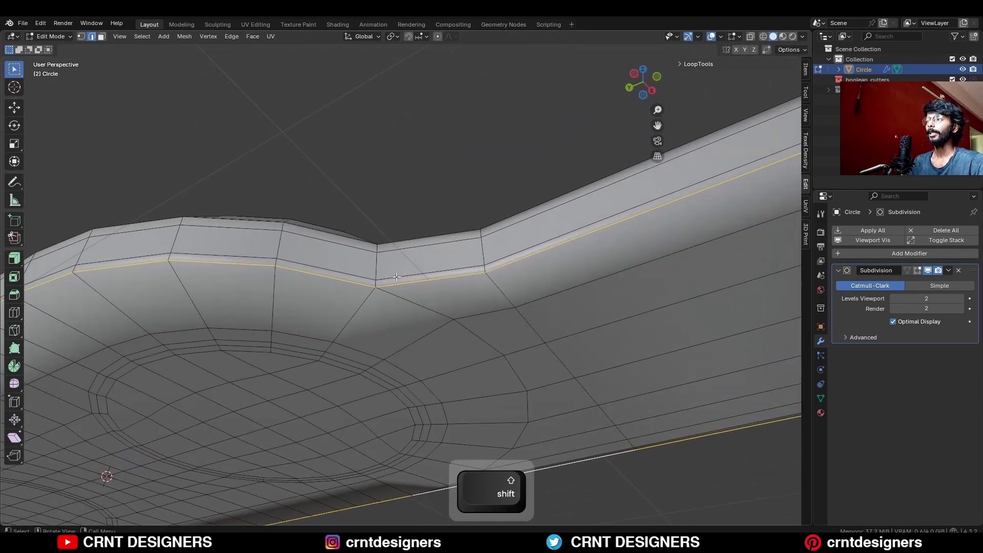
key(ctrl+b)
click(360, 305)
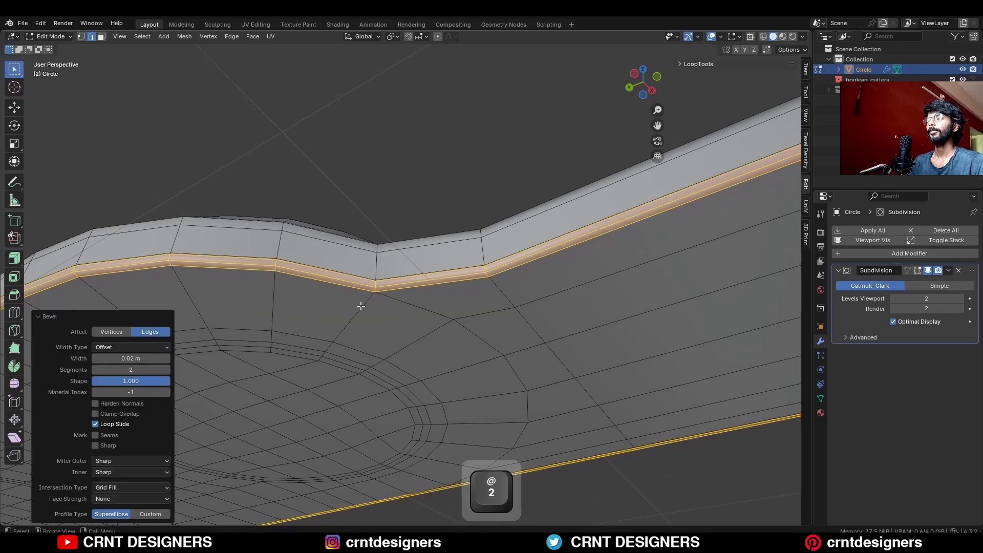
- Dissolve the surplus edge loop beside the bevelled bottom rim and check the smoothed shape in Object Mode
middle_drag(360, 305, 435, 410)
alt+click(350, 282)
key(ctrl+x)
key(Tab)
scroll(415, 336, down, 4)
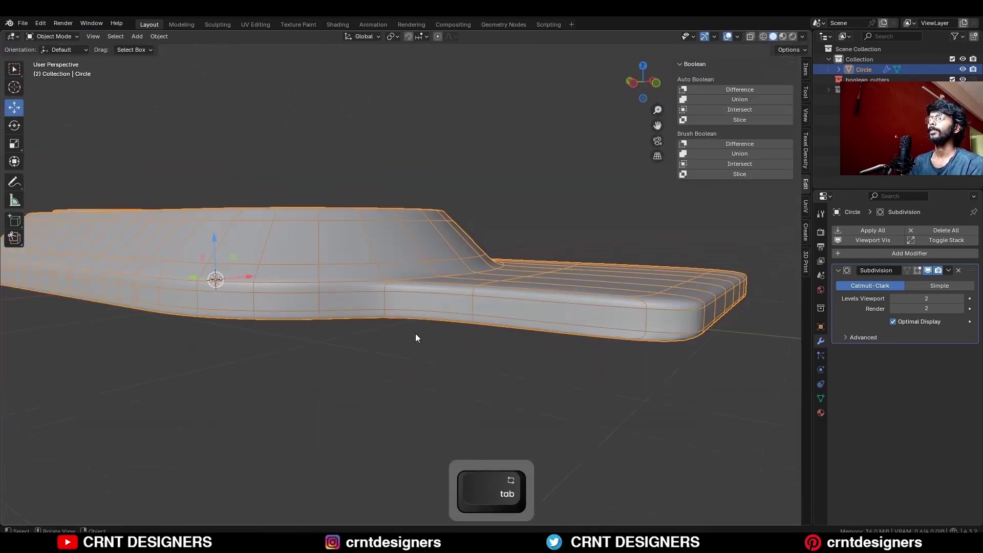
- Add a lengthwise loop cut on the extension and slide it close to the -X long edge
key(Tab)
scroll(432, 328, up, 4)
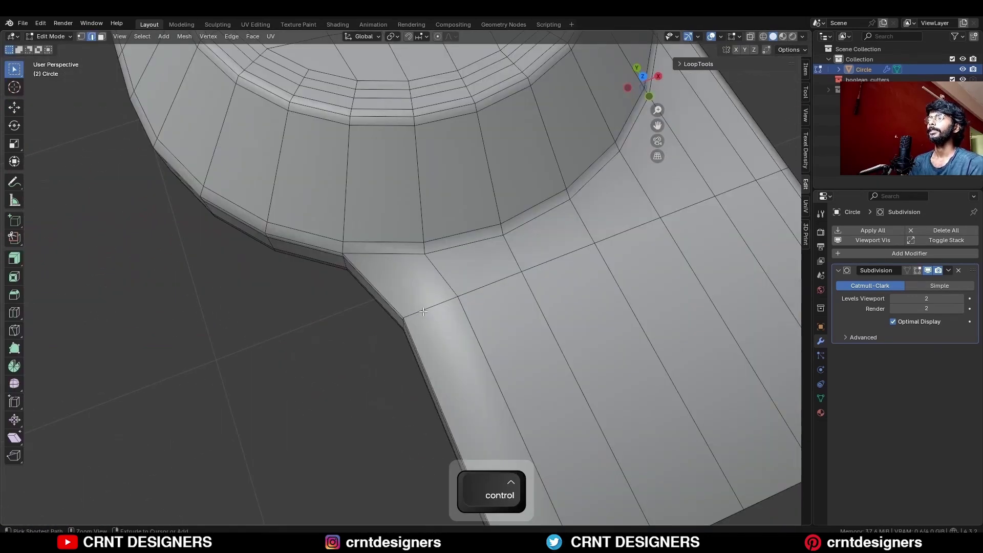
key(ctrl+r)
click(425, 312)
click(406, 319)
- Merge the new loop's vertices at last where the extension's corner meets the base of the sloped wall
middle_drag(406, 320, 435, 278)
shift+middle_drag(389, 241, 432, 325)
scroll(433, 325, up, 2)
key(1)
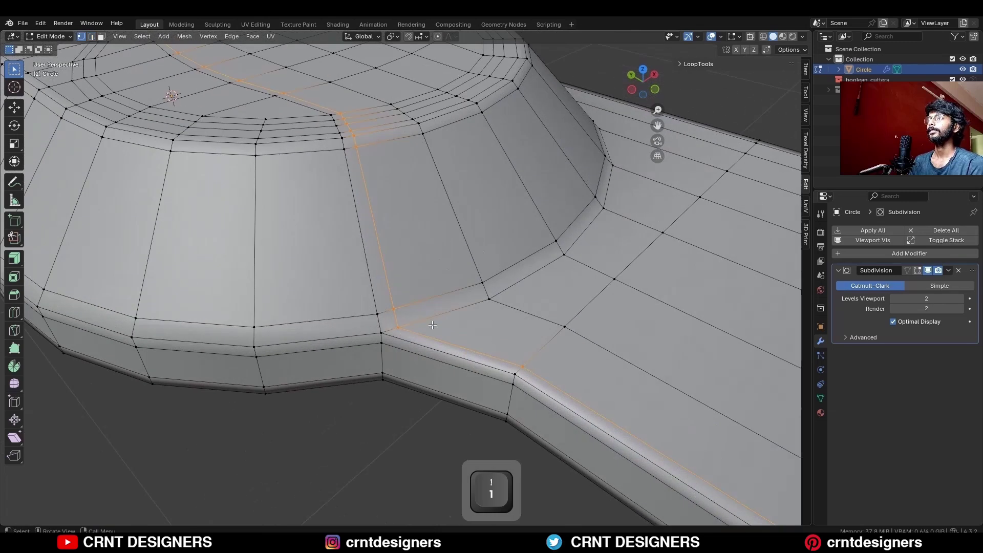
key(m)
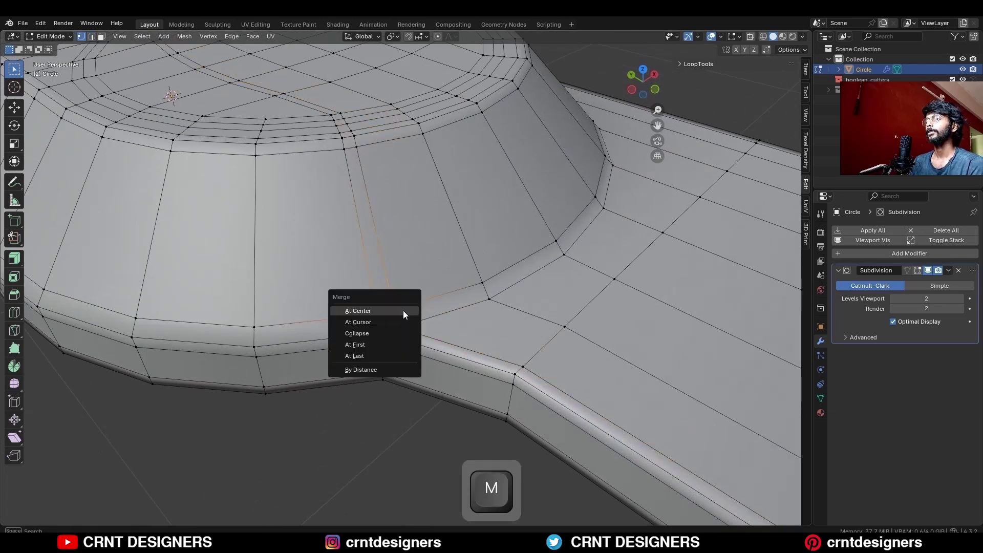
click(392, 354)
- Connect the loop's vertices at the extension's end corner and dissolve the leftover edge loop running over the body
key(KP_1)
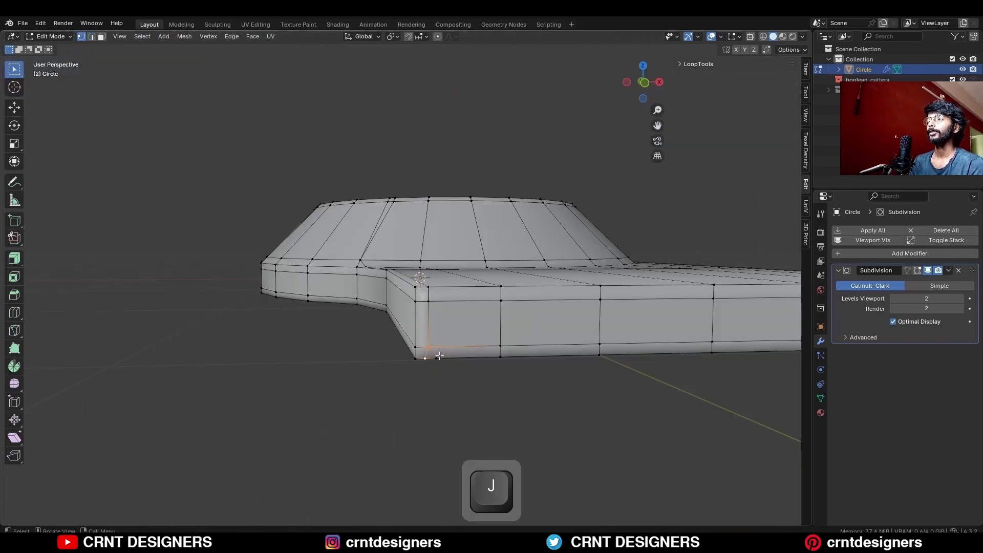
middle_drag(441, 354, 419, 294)
key(ctrl+x)
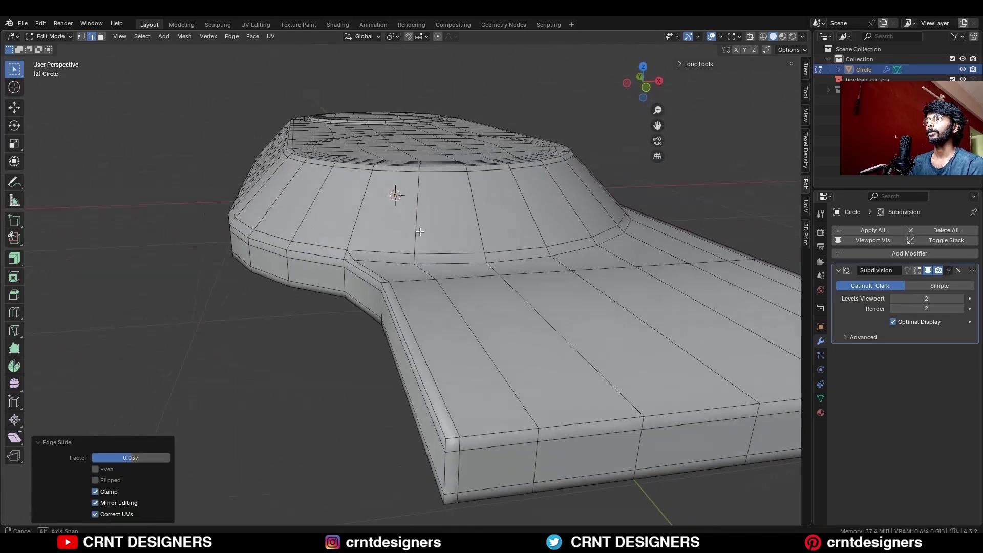
- Add three evenly spaced loop cuts across the extension between its first cross loop and free end
middle_drag(395, 195, 404, 225)
scroll(405, 225, up, 3)
shift+middle_drag(405, 226, 424, 296)
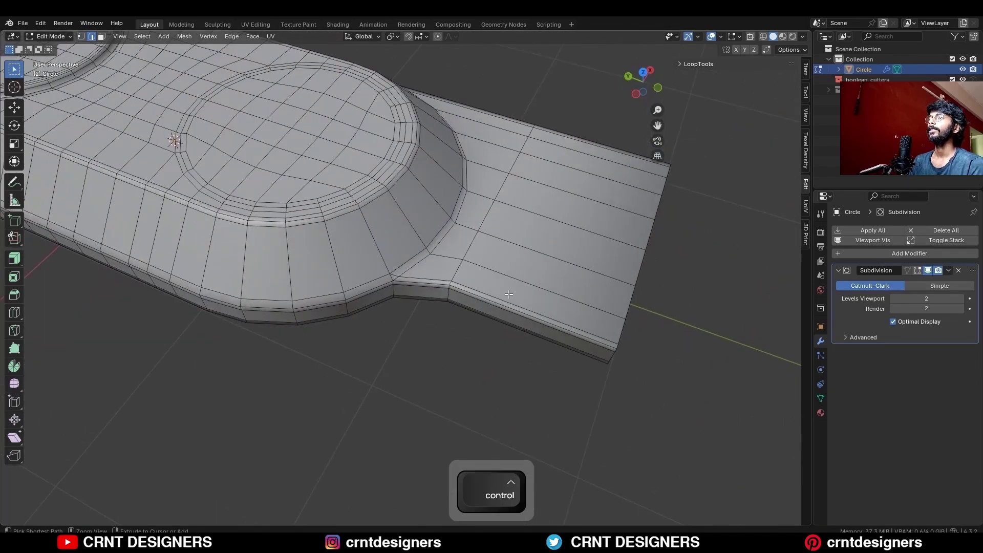
key(ctrl+r)
scroll(509, 292, up, 2)
click(510, 292)
right_click(504, 300)
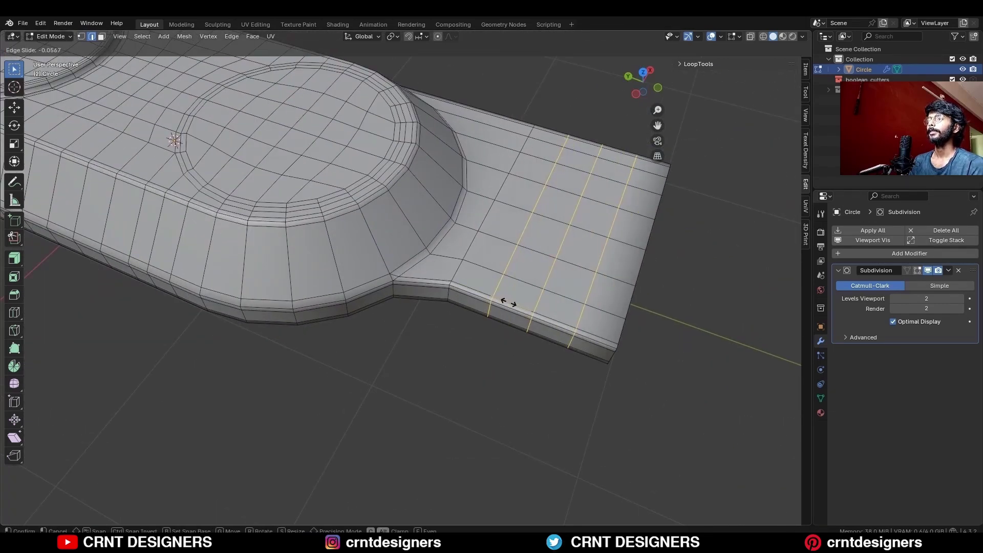
- Symmetrize the whole mesh along X so that the shaped -X side is copied onto the opposite side
key(KP_7)
key(a)
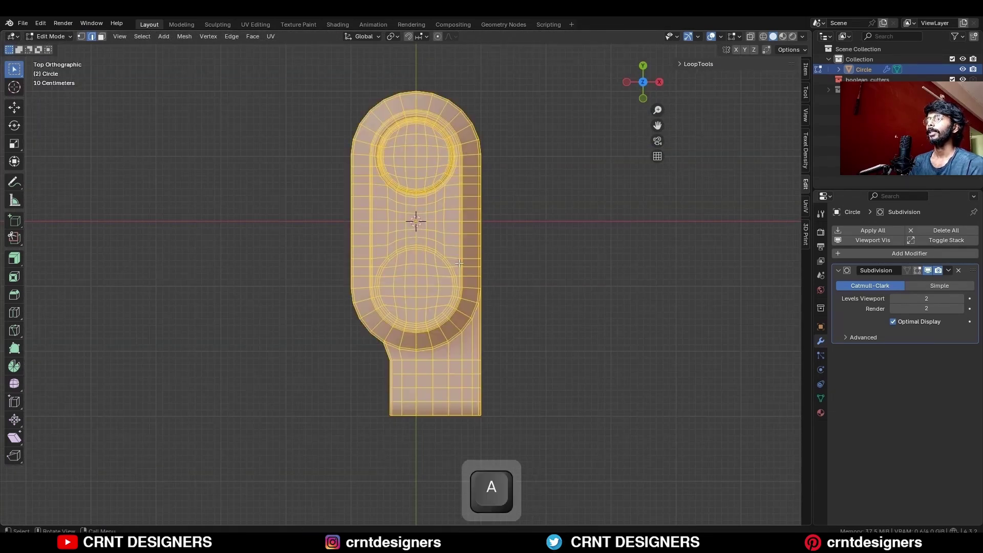
click(183, 36)
click(213, 210)
key(Tab)
click(570, 309)
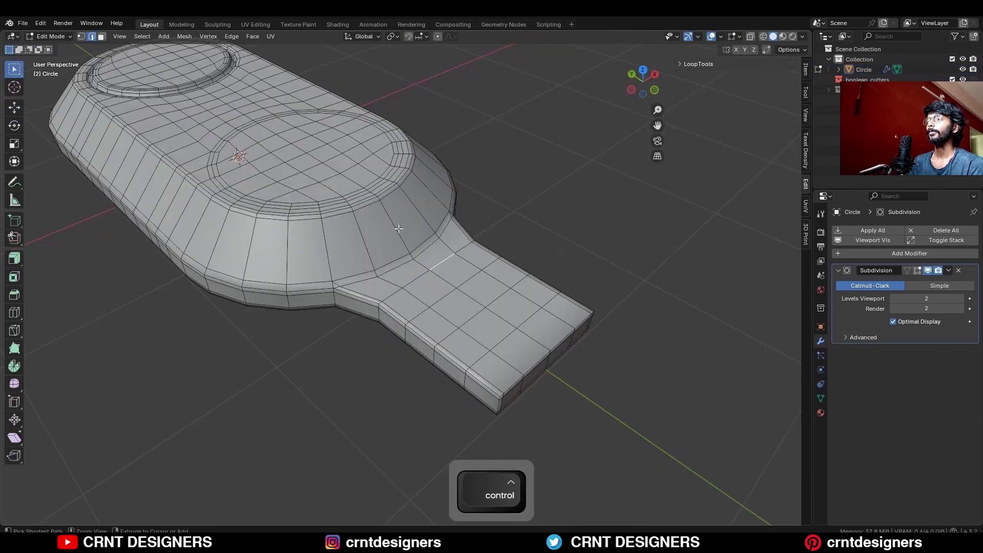
- Add evenly spaced, centred edge loops around the sloped wall of the body
key(ctrl+r)
scroll(392, 214, up, 1)
click(391, 214)
right_click(392, 214)
click(444, 163)
middle_drag(397, 165, 373, 252)
key(ctrl+r)
click(373, 252)
right_click(373, 251)
- Add a supporting edge loop across the extension and slide it close to the free end
key(ctrl+r)
click(495, 263)
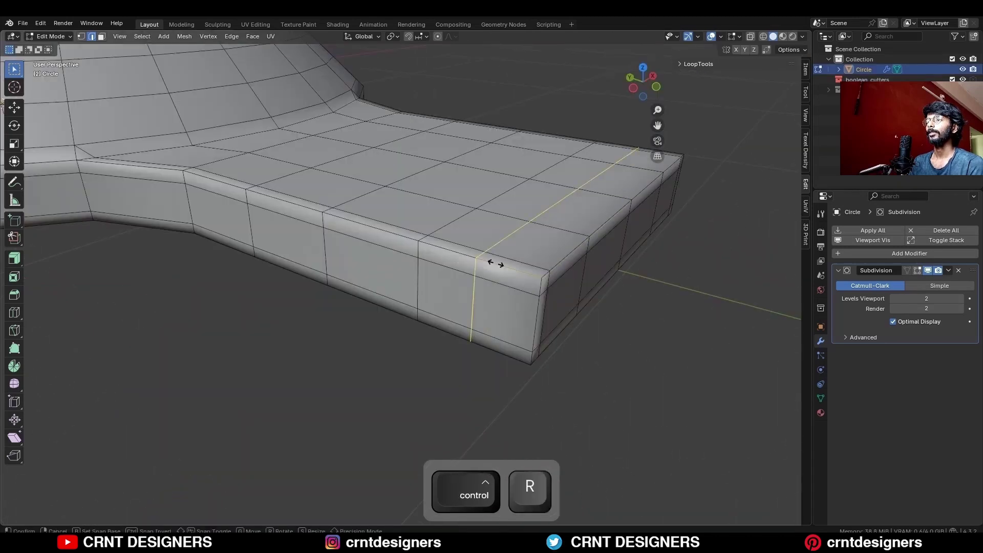
click(542, 294)
click(568, 338)
scroll(529, 316, down, 5)
middle_drag(529, 316, 476, 350)
- Add a centred edge loop around the lower side band of the body and extension, and return to Object Mode
key(ctrl+r)
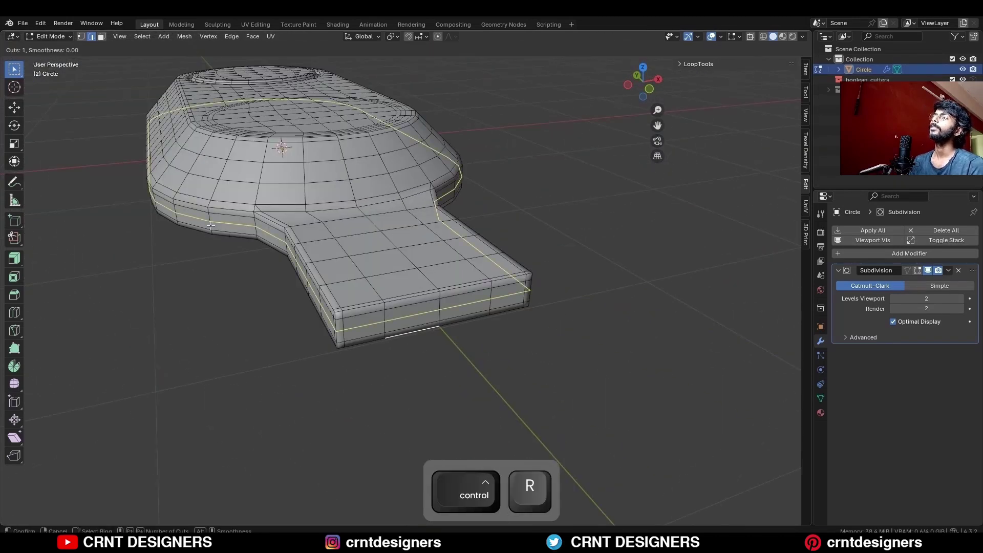
click(382, 331)
right_click(381, 332)
click(577, 193)
key(Tab)
middle_drag(513, 232, 444, 252)
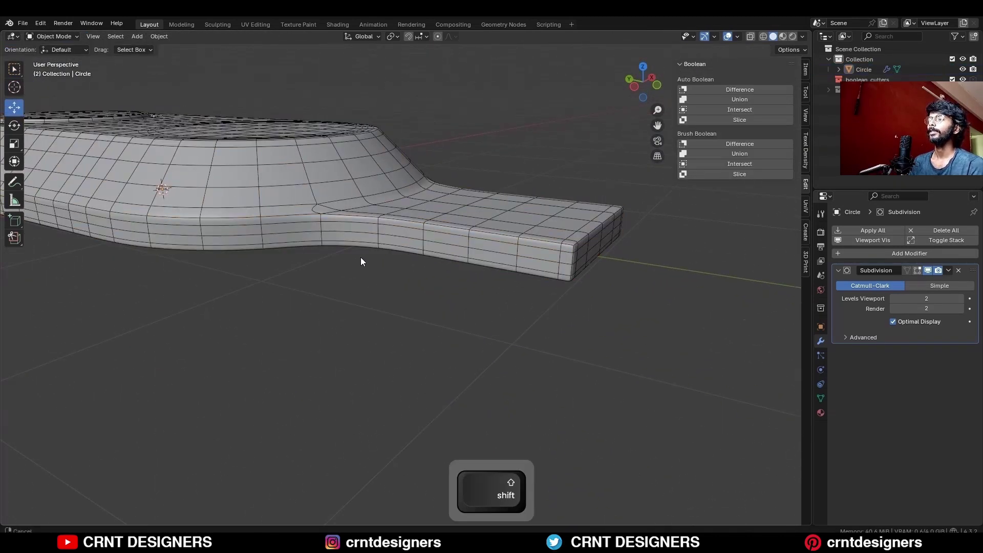
- Hide the viewport overlays to show the clean smoothed surface and save the file
middle_drag(360, 261, 343, 329)
key(shift+alt+z)
key(ctrl+s)
middle_drag(329, 289, 389, 306)
- Set the viewport shading lighting to MatCap and save the file
click(803, 36)
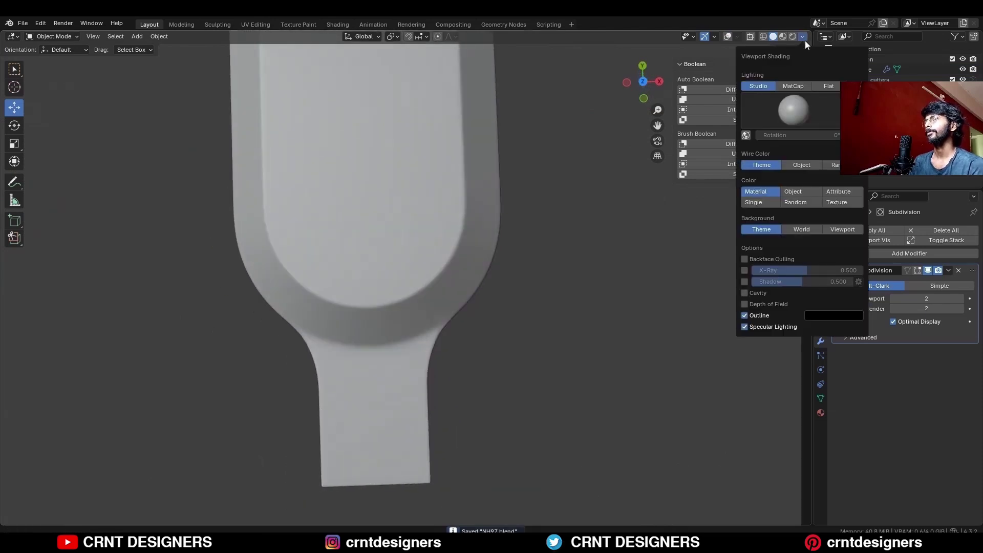
click(792, 84)
middle_drag(507, 256, 551, 210)
key(ctrl+s)
scroll(470, 311, down, 2)
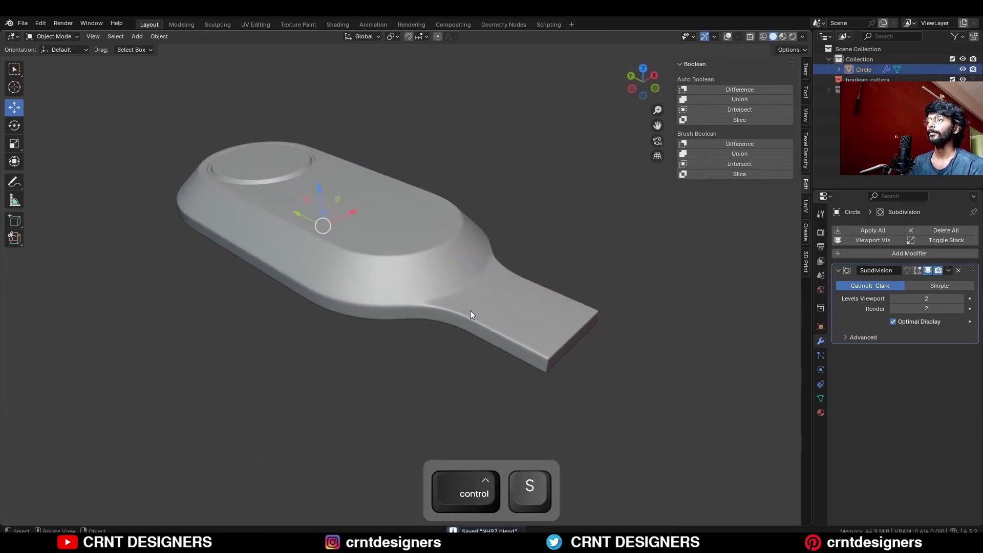
- View the body from the top and show the viewport overlays again
middle_drag(457, 315, 511, 338)
click(643, 81)
key(shift+alt+z)
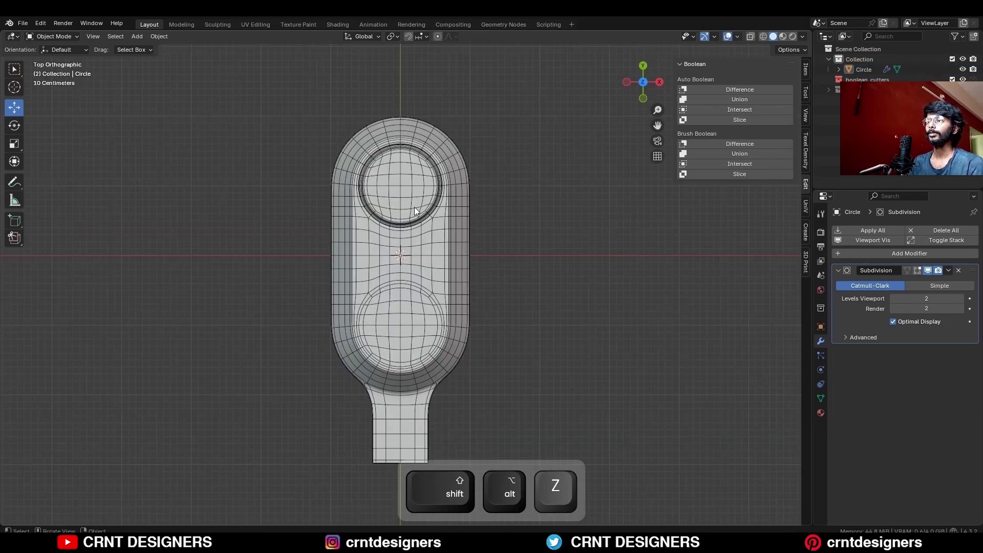